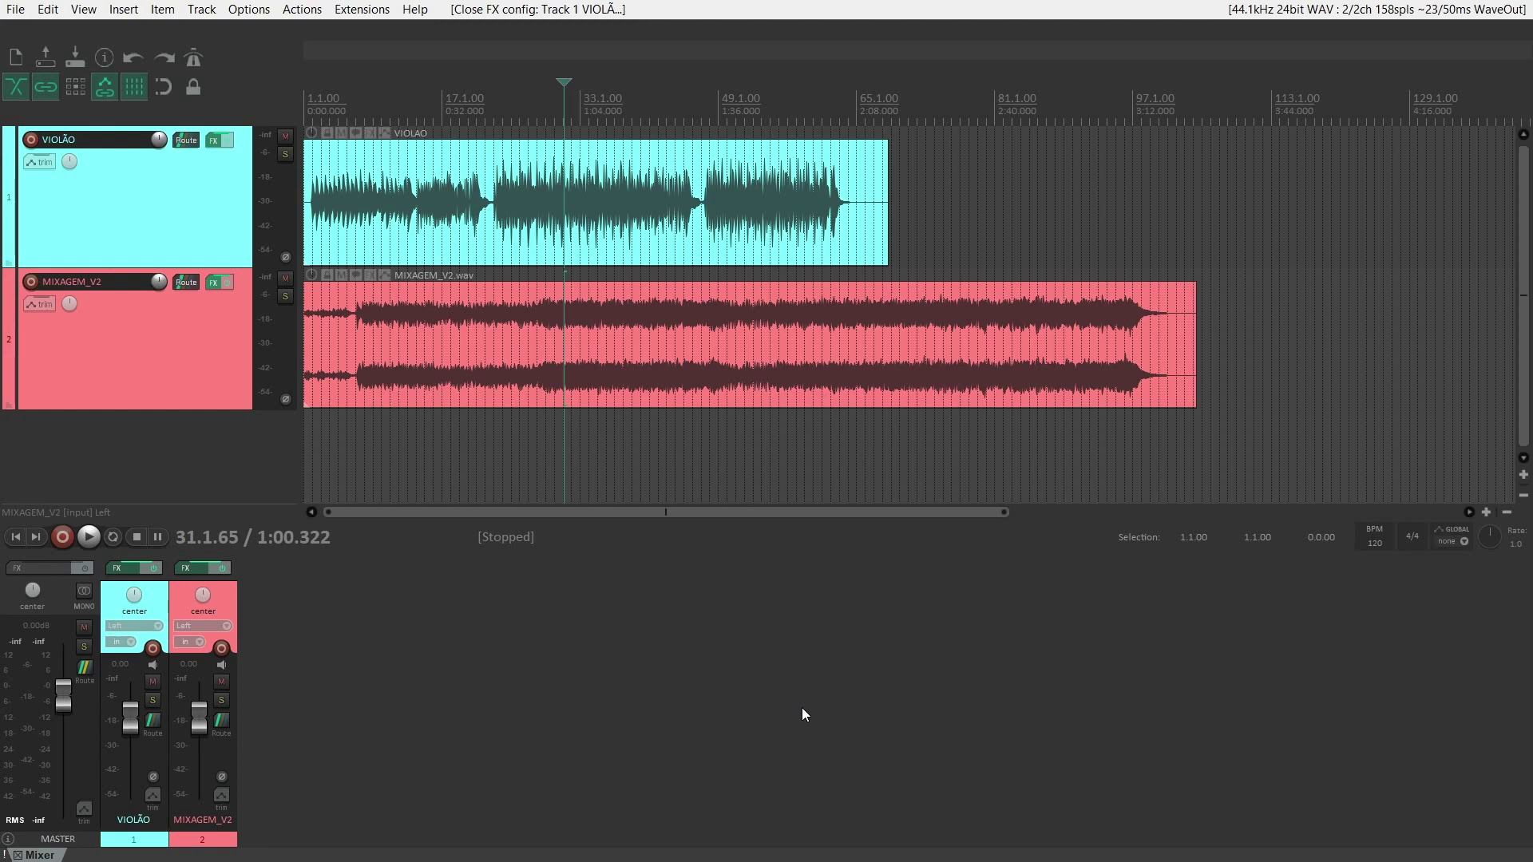
# Solo the VIOLÃO track and open its F6-RTA Mono equalizer.
pyautogui.click(200, 225)
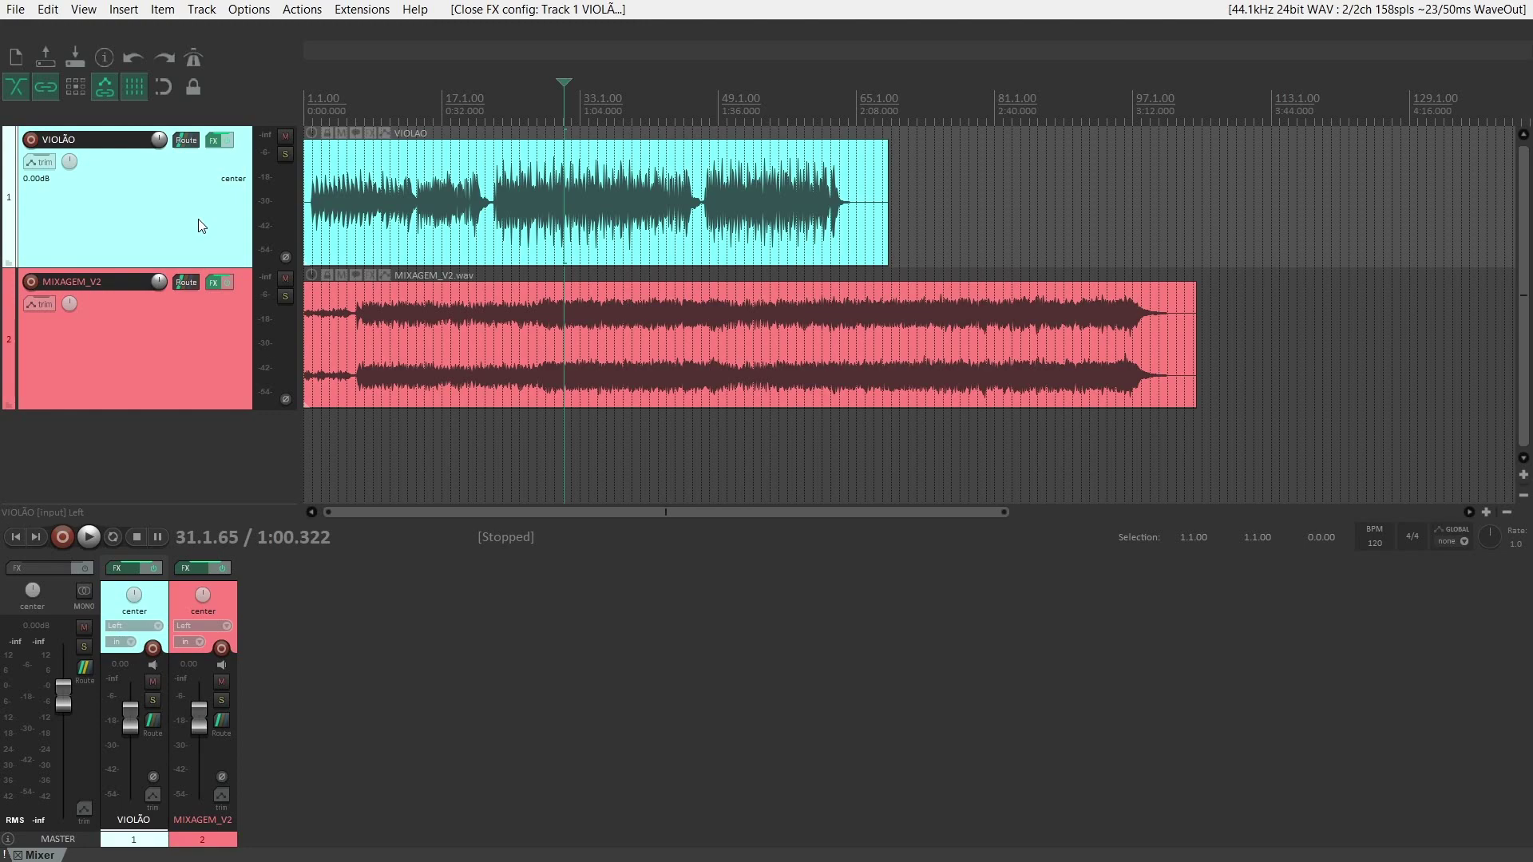
pyautogui.click(175, 352)
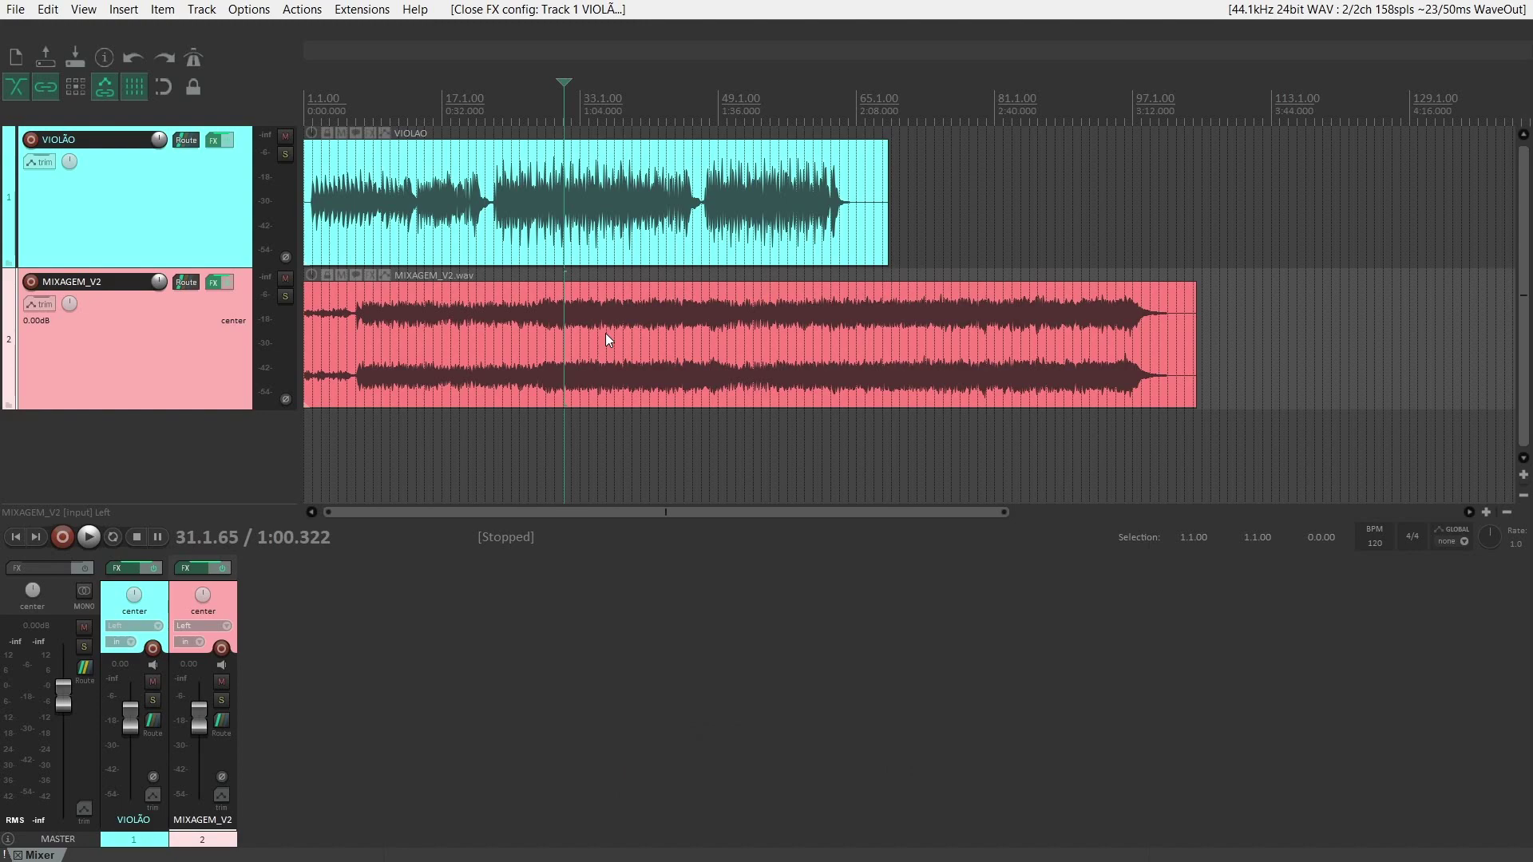
pyautogui.click(286, 153)
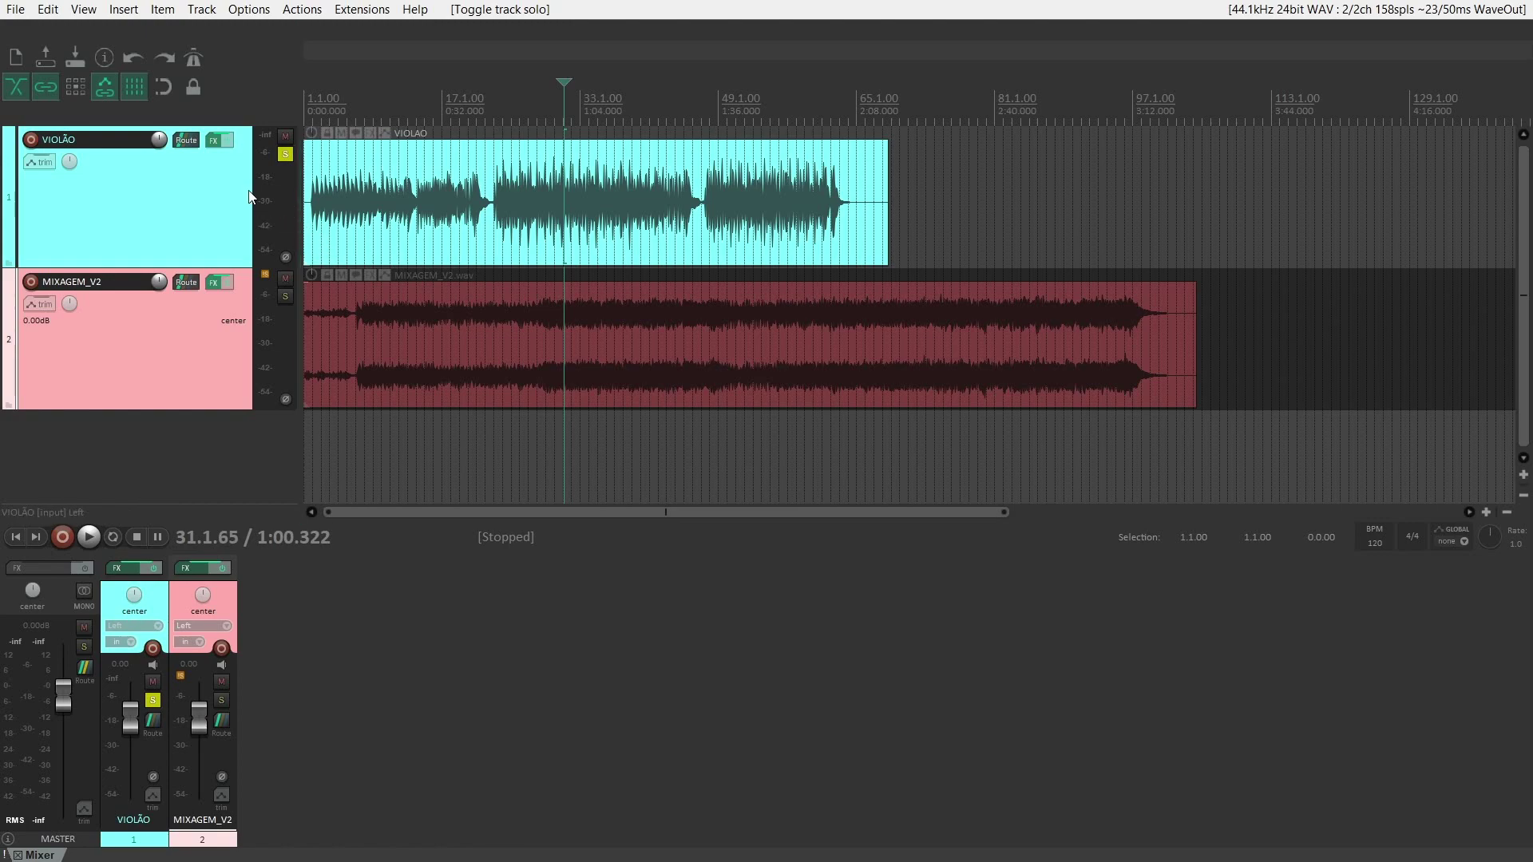
pyautogui.rightClick(211, 146)
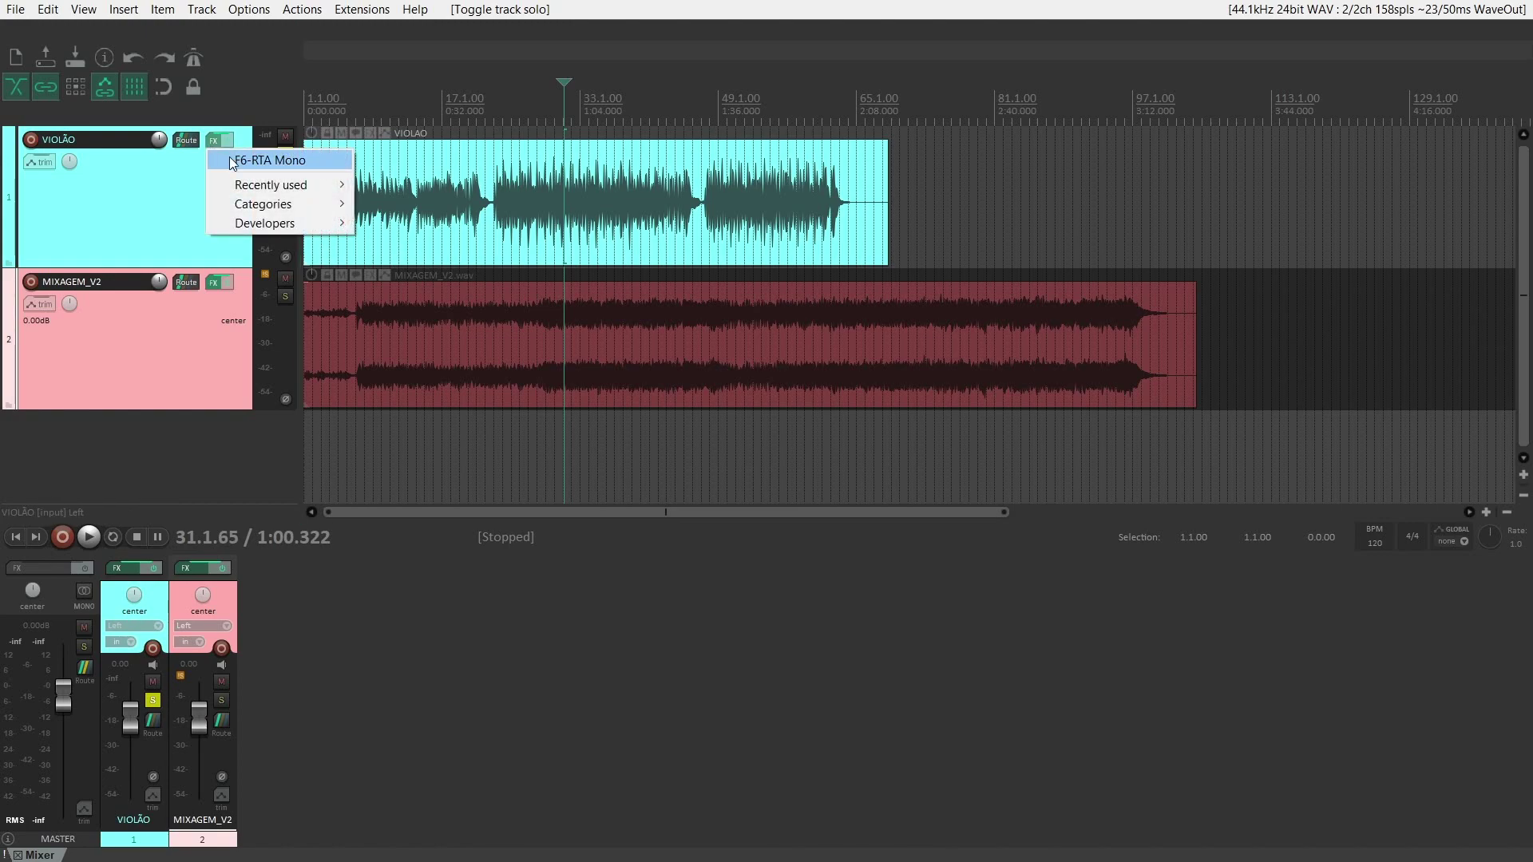
pyautogui.click(239, 161)
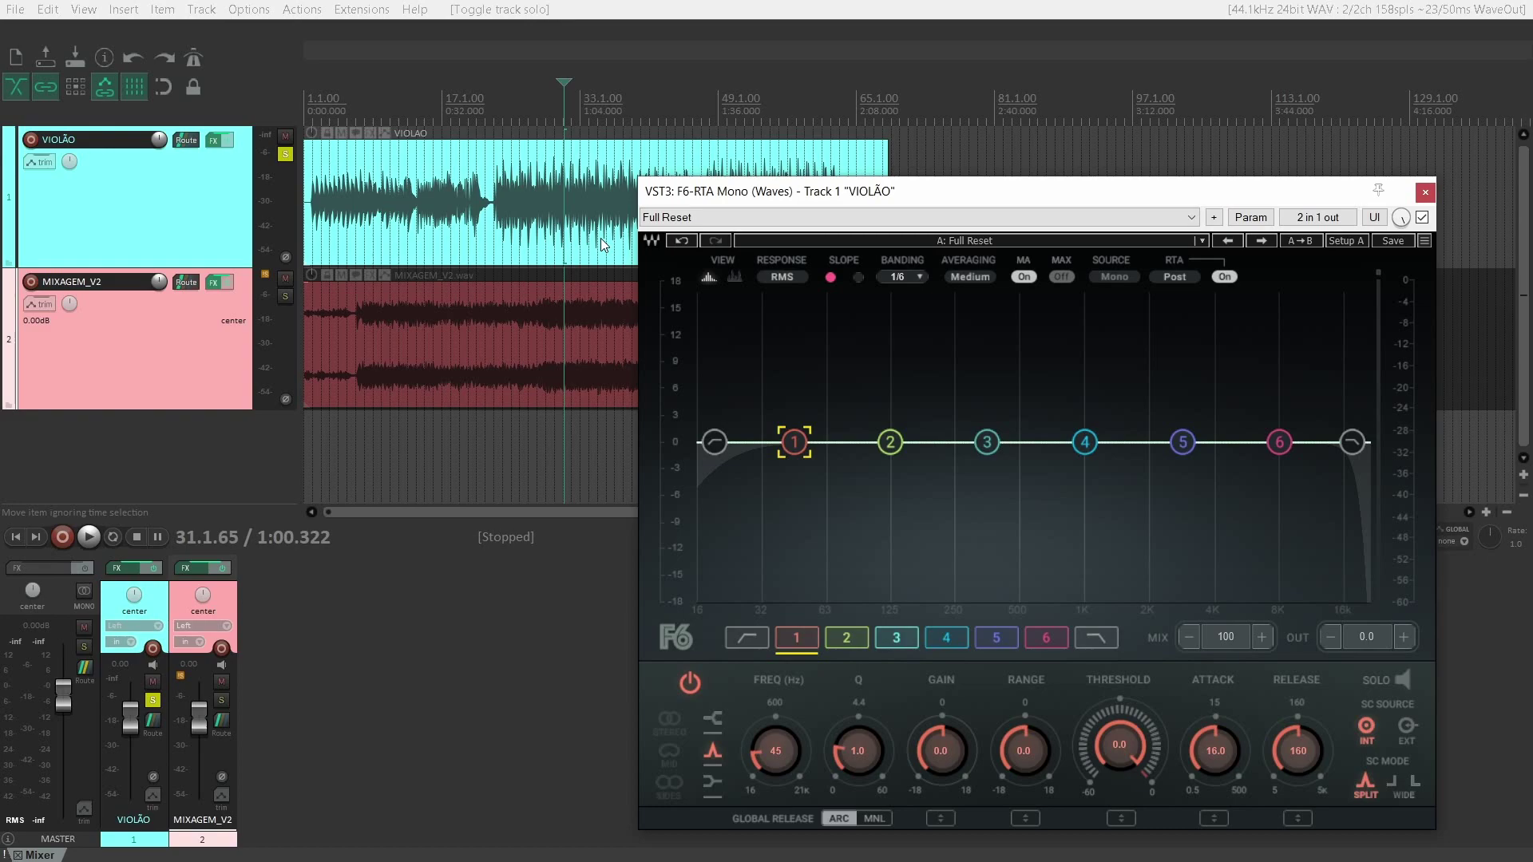
# Audition the soloed VIOLÃO track, and flip the equalizer between Setup A and Setup B, ending on Setup A.
pyautogui.press('space')
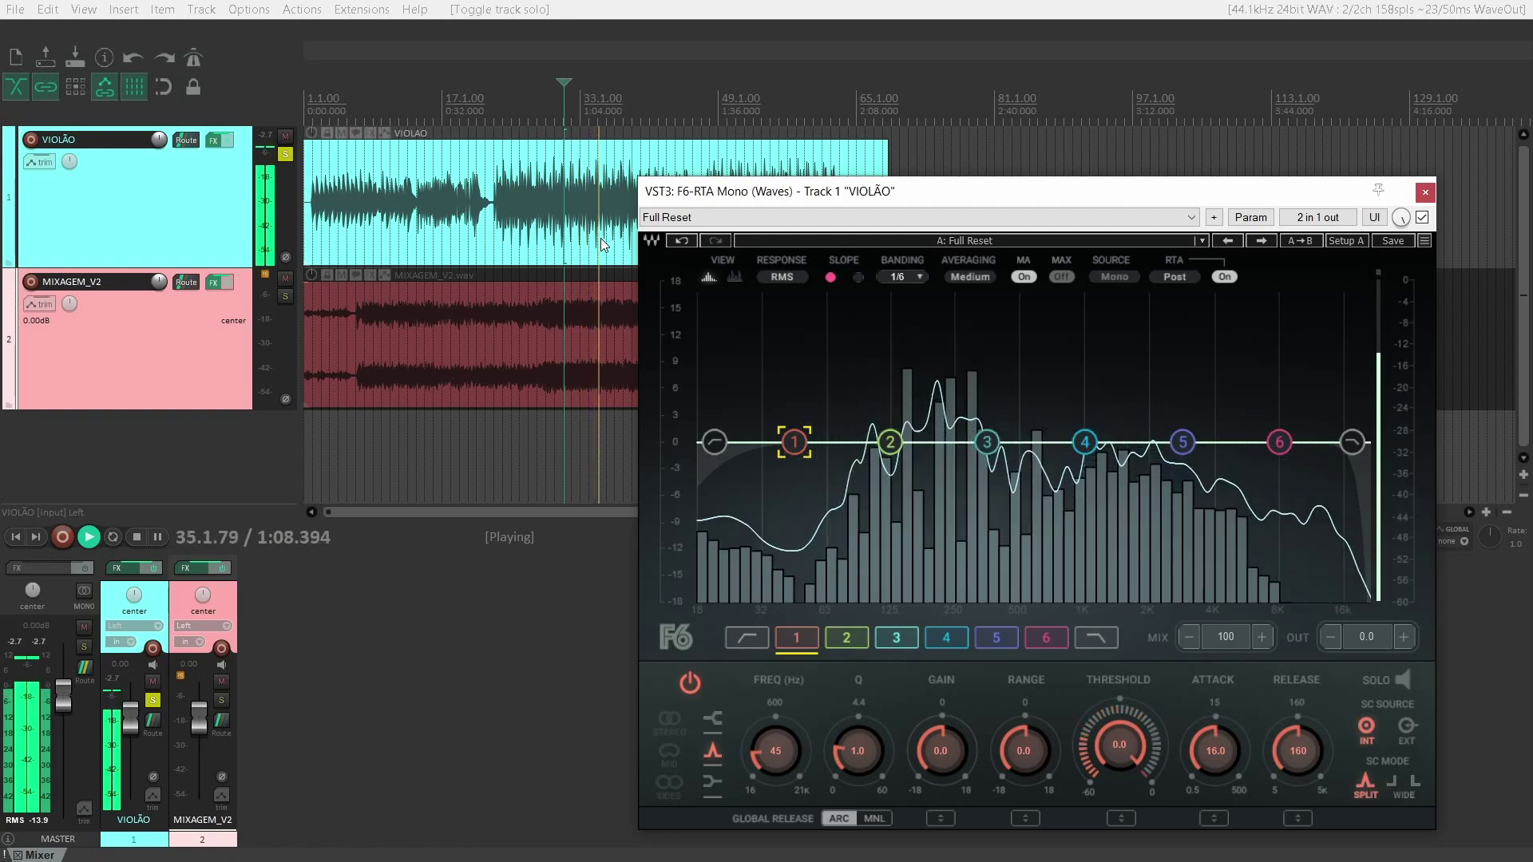
pyautogui.press('space')
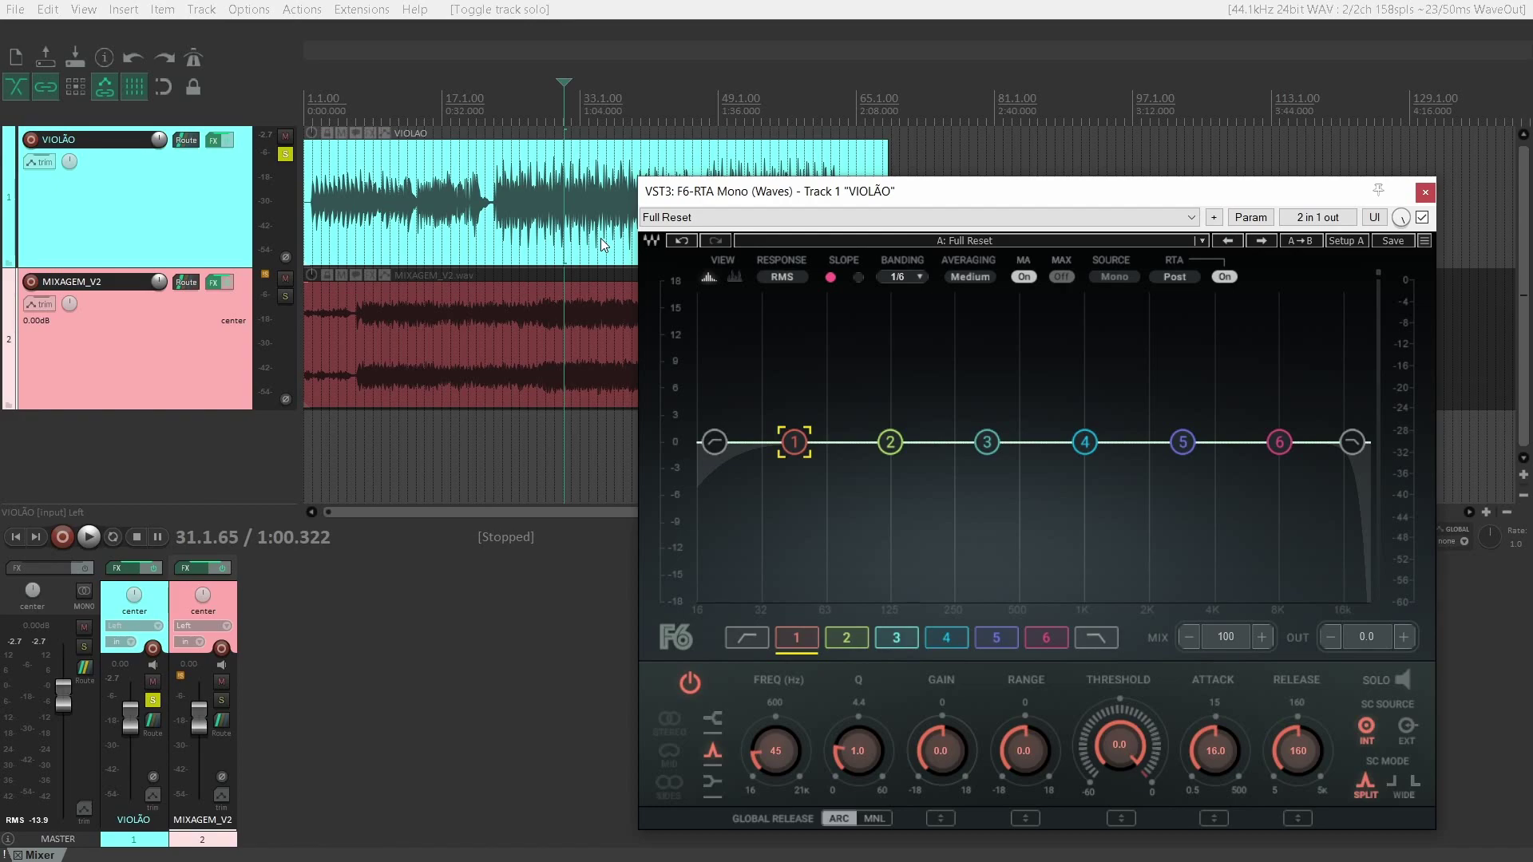
pyautogui.click(1349, 242)
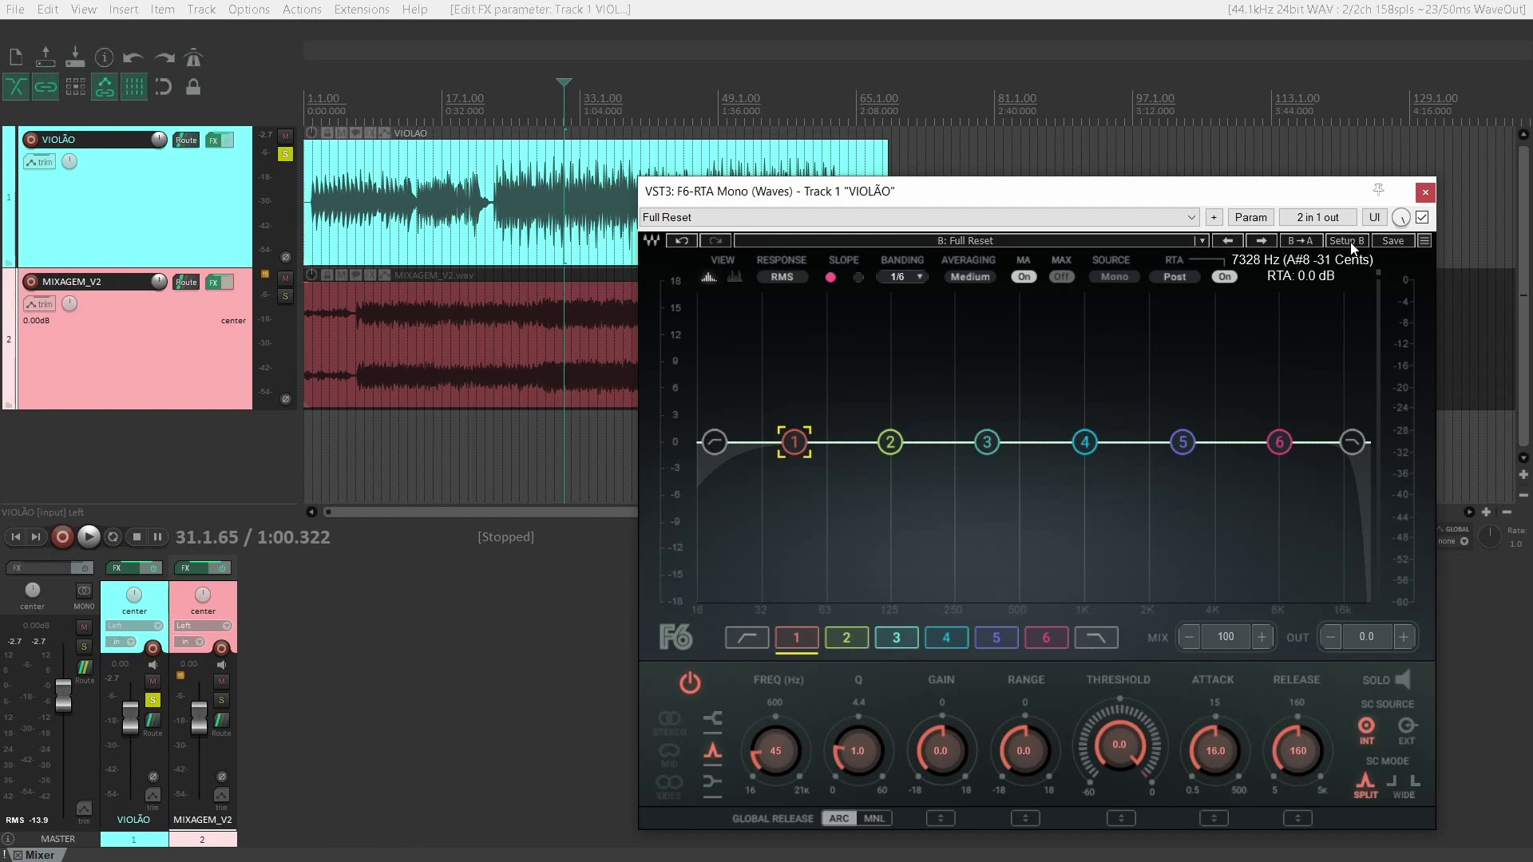
pyautogui.click(1353, 242)
pyautogui.click(1346, 242)
pyautogui.click(1340, 241)
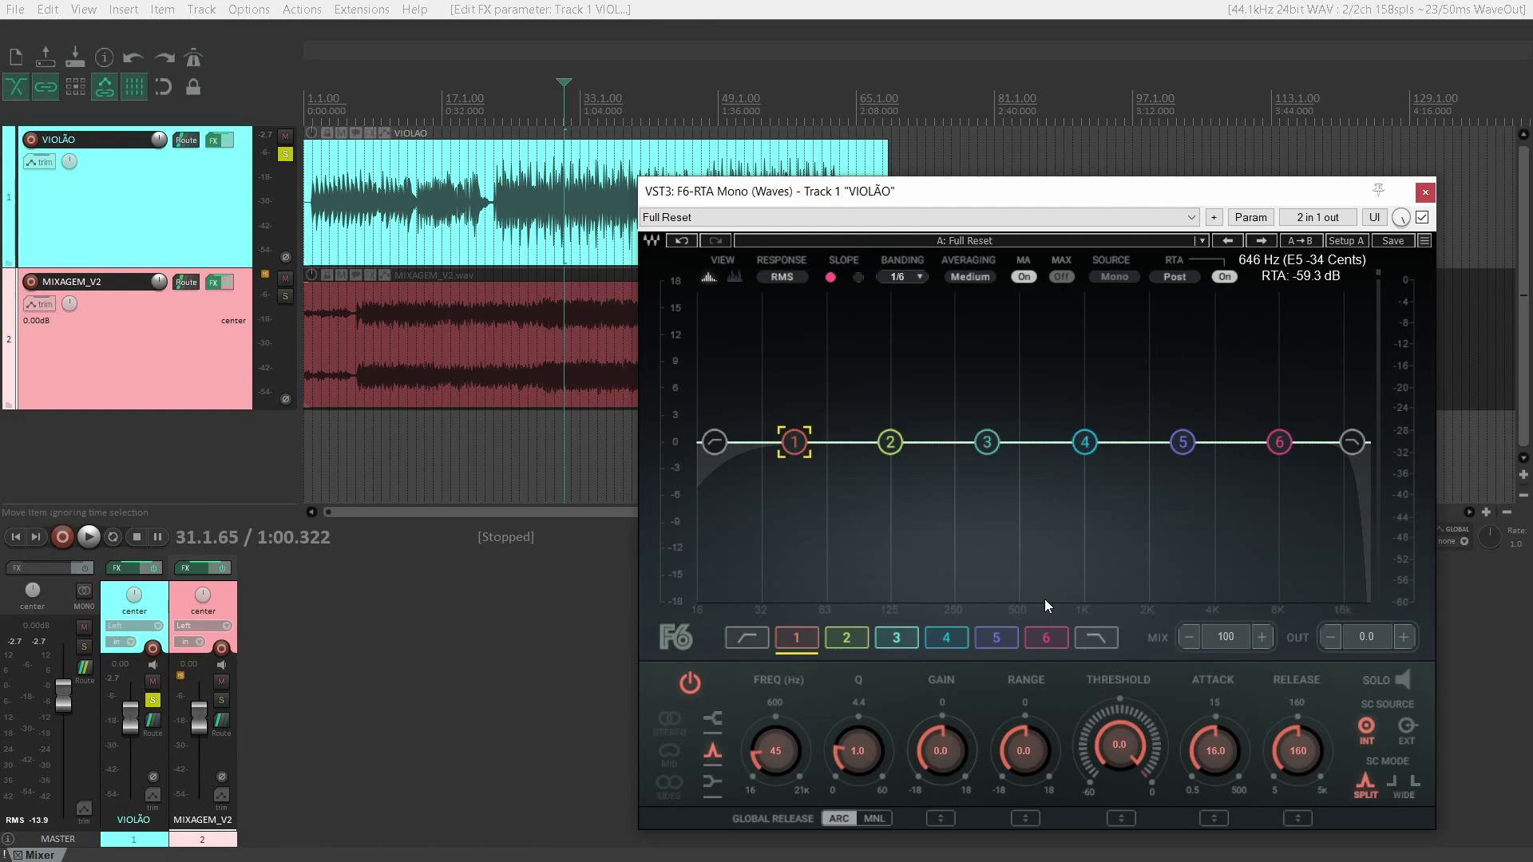
# During playback, shape Setup A's band 3 at about 292 Hz with gain -2.2, threshold -24.3, range -8.1 and Q 0.8.
pyautogui.press('space')
pyautogui.moveTo(987, 441); pyautogui.dragTo(968, 462)
pyautogui.moveTo(1114, 727); pyautogui.dragTo(1137, 722)
pyautogui.moveTo(1028, 736); pyautogui.dragTo(1031, 744)
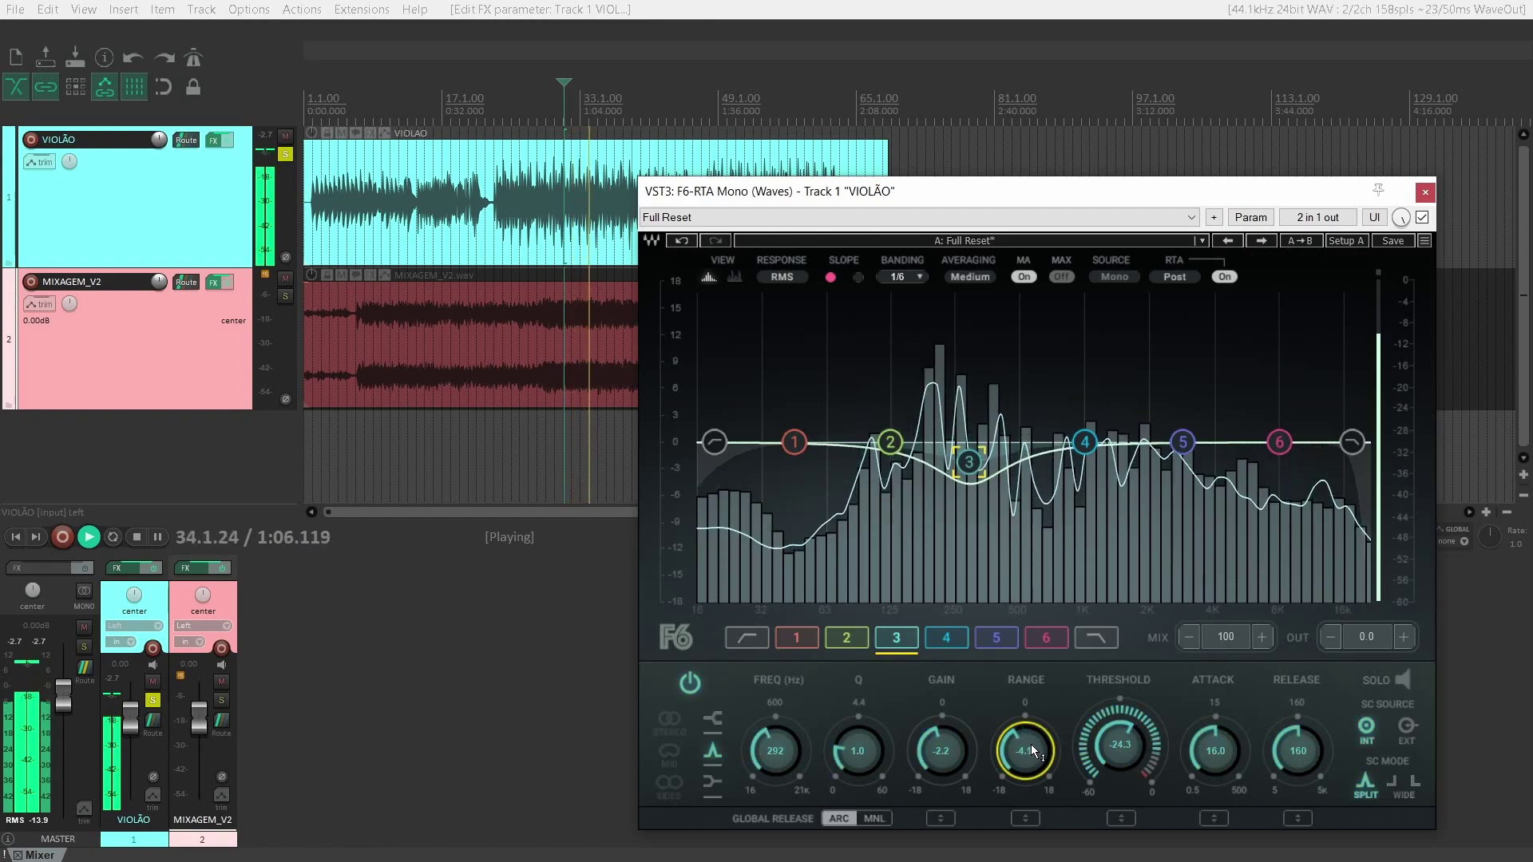
pyautogui.moveTo(859, 750); pyautogui.dragTo(856, 747)
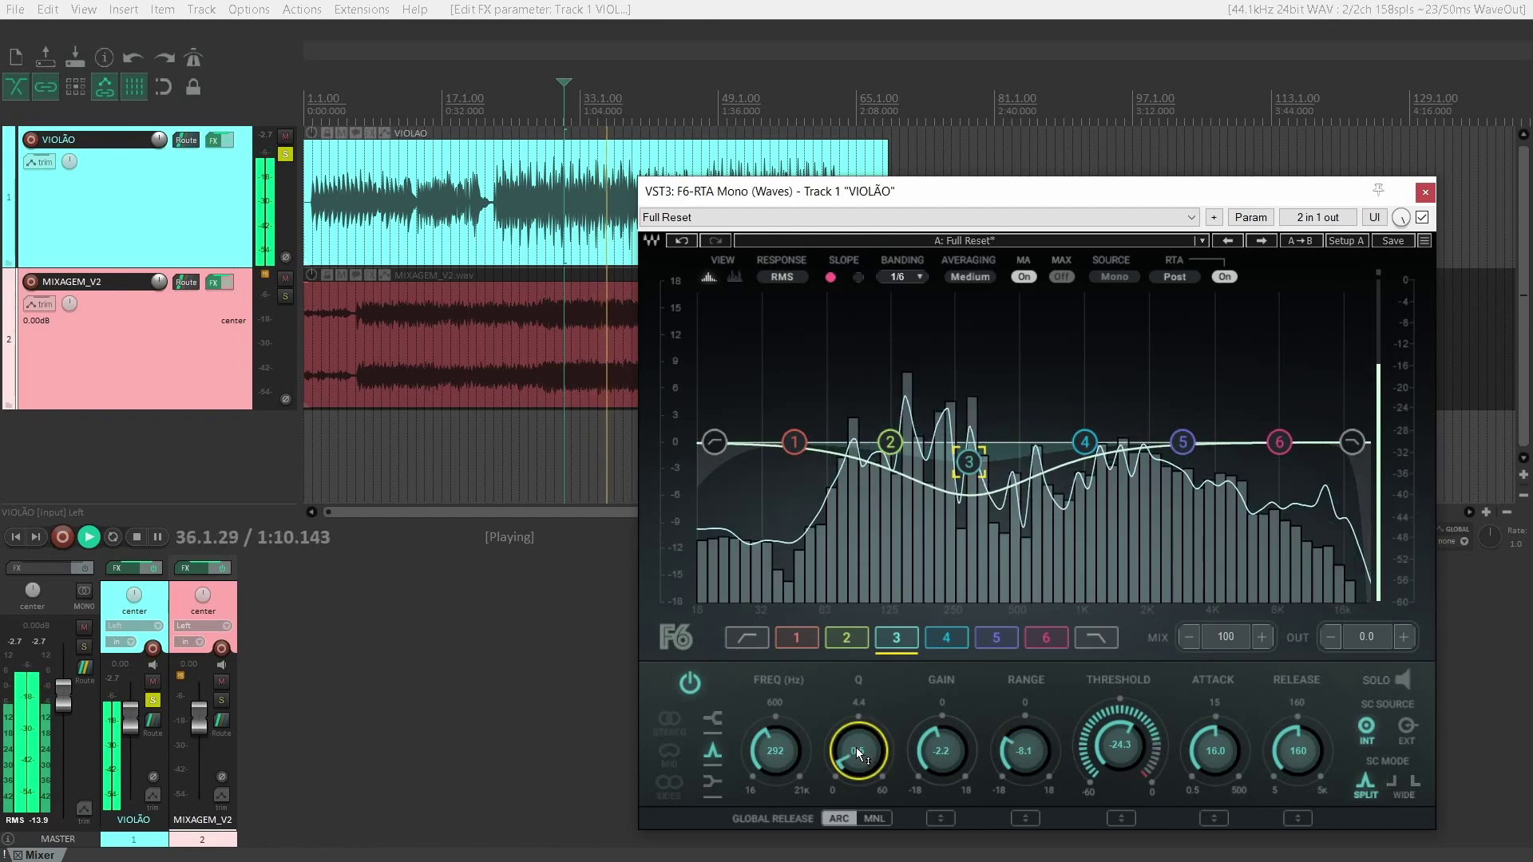
# Set band 3's gain to 0 and its Q to 1.
pyautogui.click(942, 752)
pyautogui.write('0')
pyautogui.press('Return')
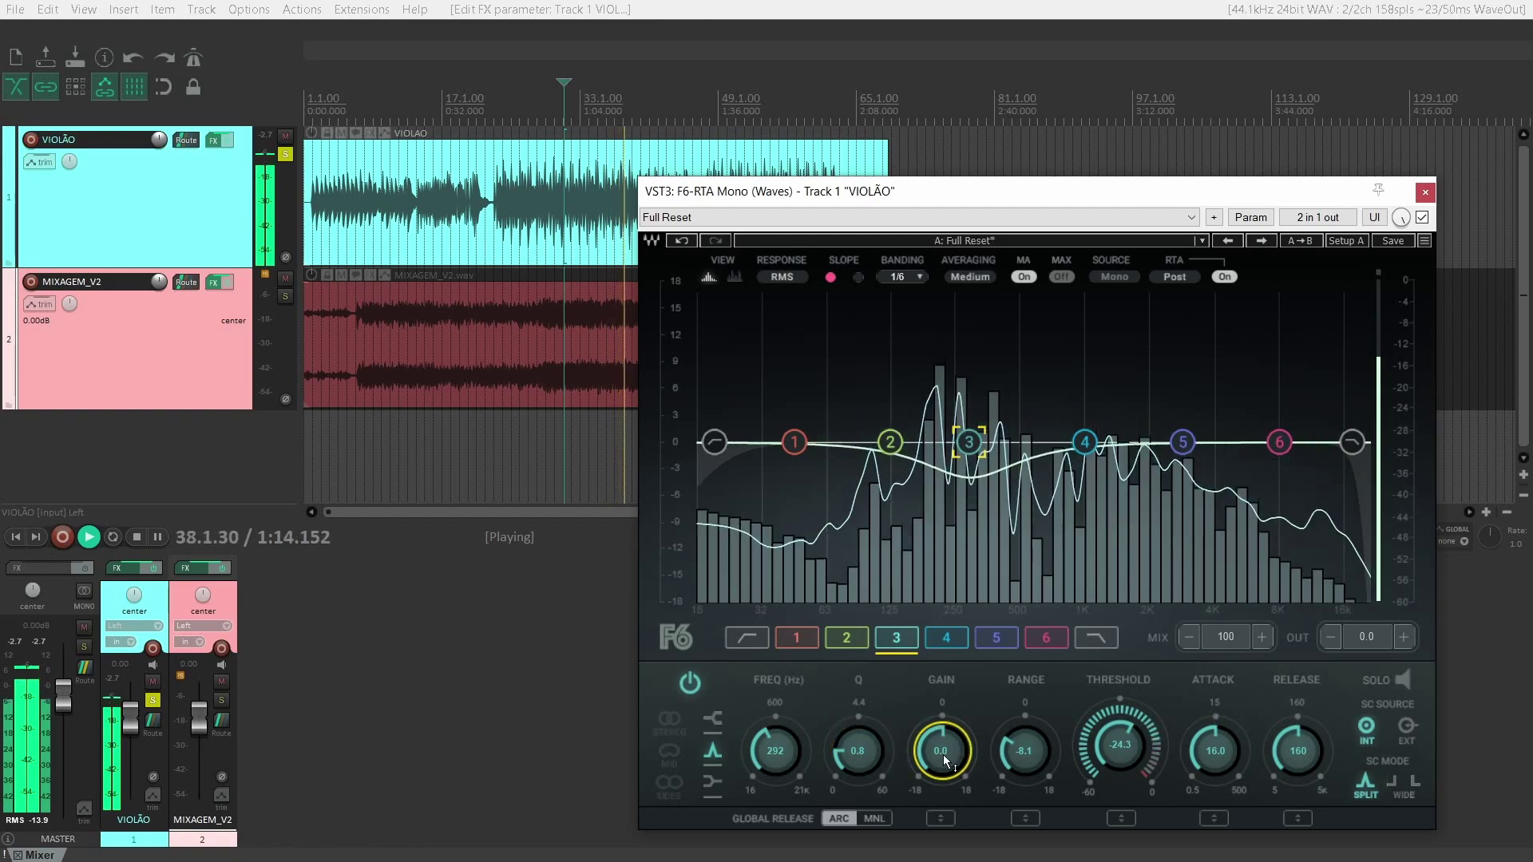
pyautogui.click(851, 746)
pyautogui.write('1')
pyautogui.press('Return')
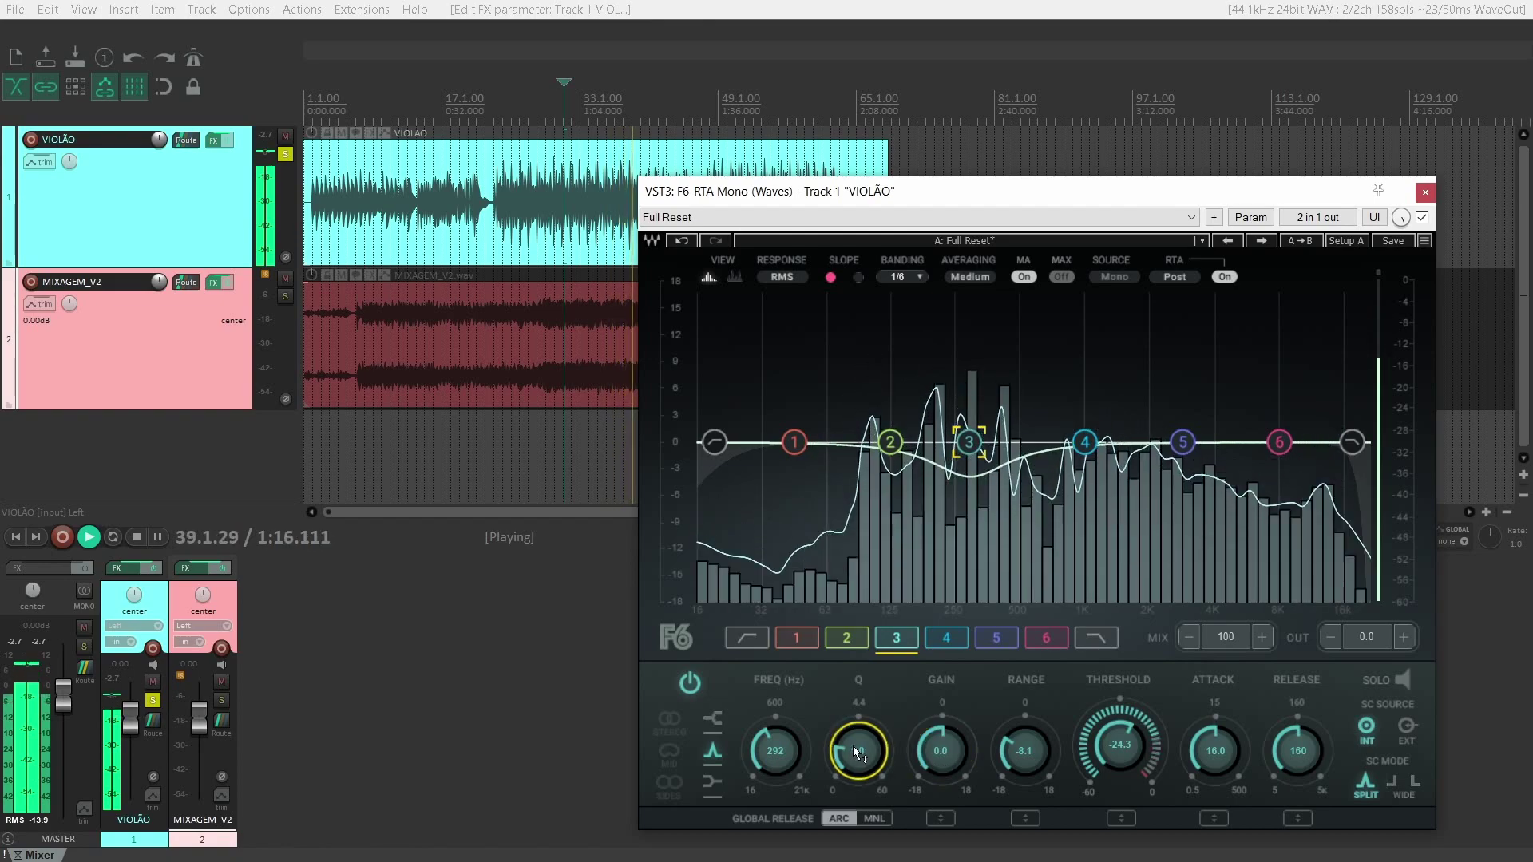
# Fine-tune band 3 to threshold -23.9, range -7.5, frequency 288 Hz and Q 0.8, and stop playback.
pyautogui.click(1127, 745)
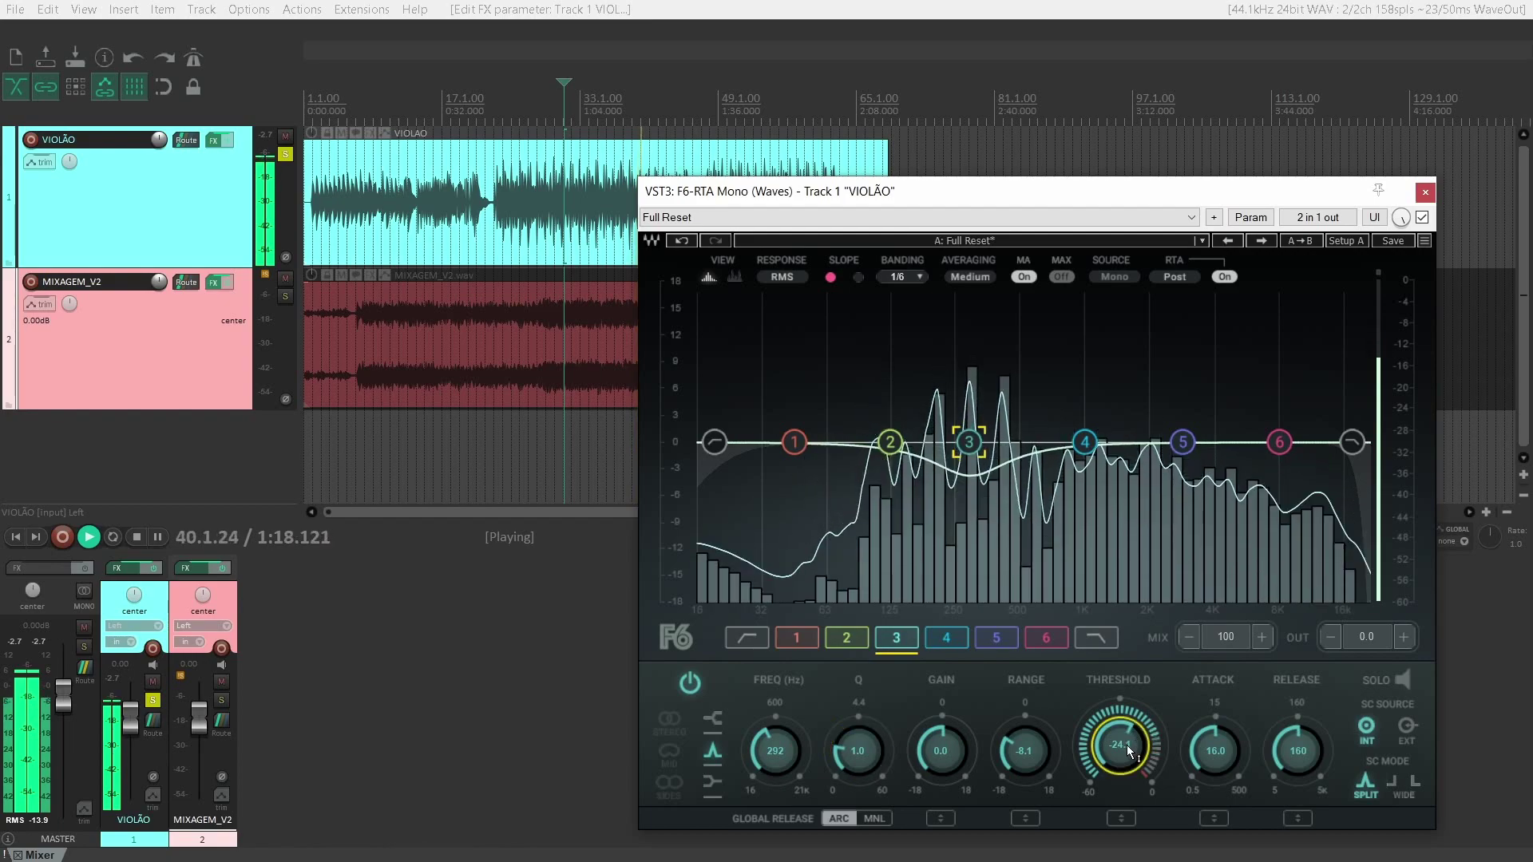
pyautogui.click(1012, 755)
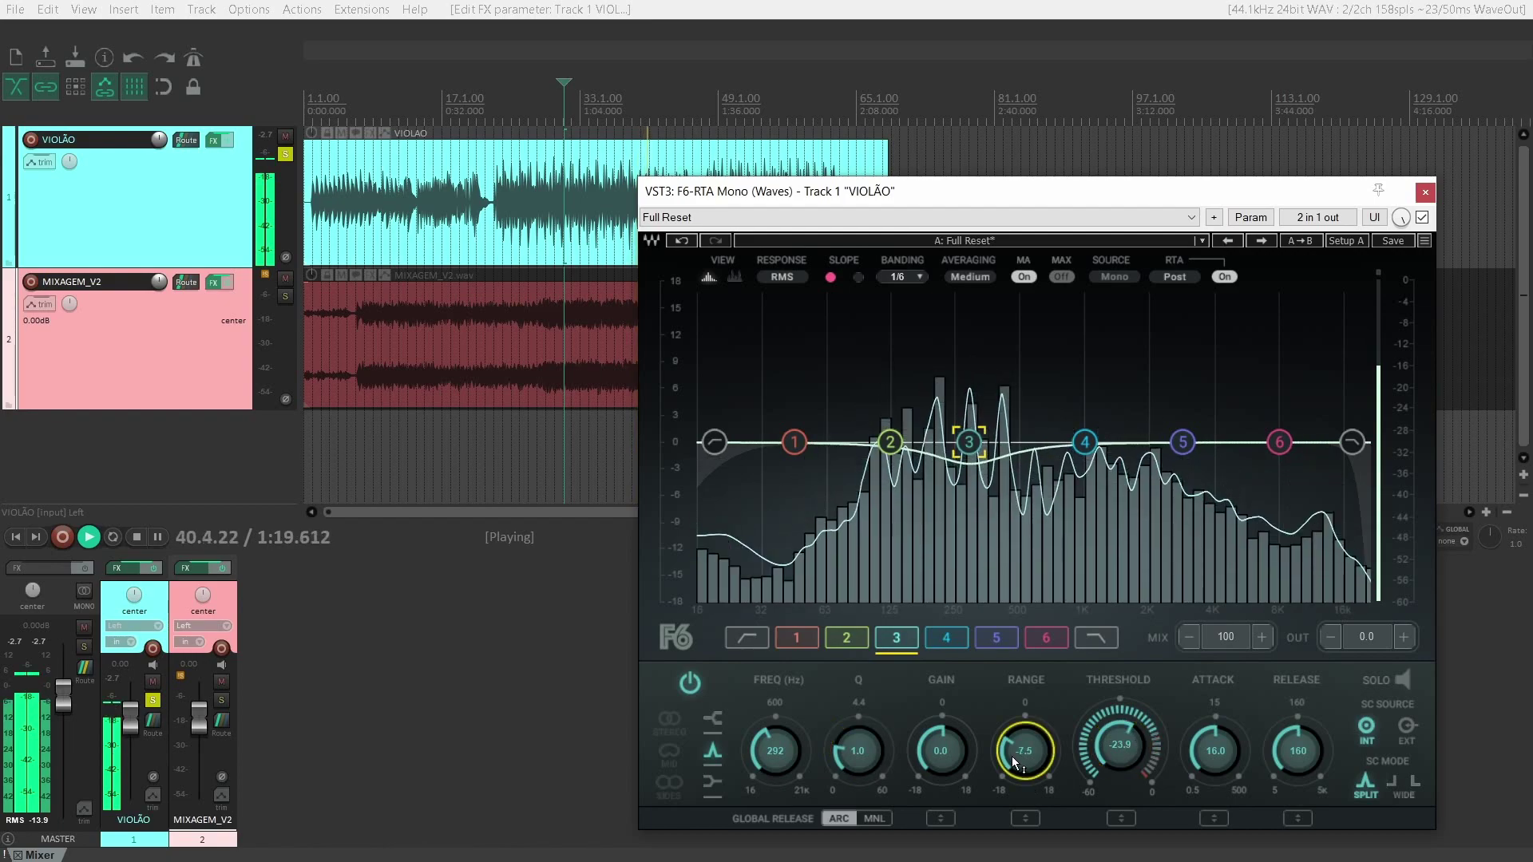
pyautogui.click(768, 750)
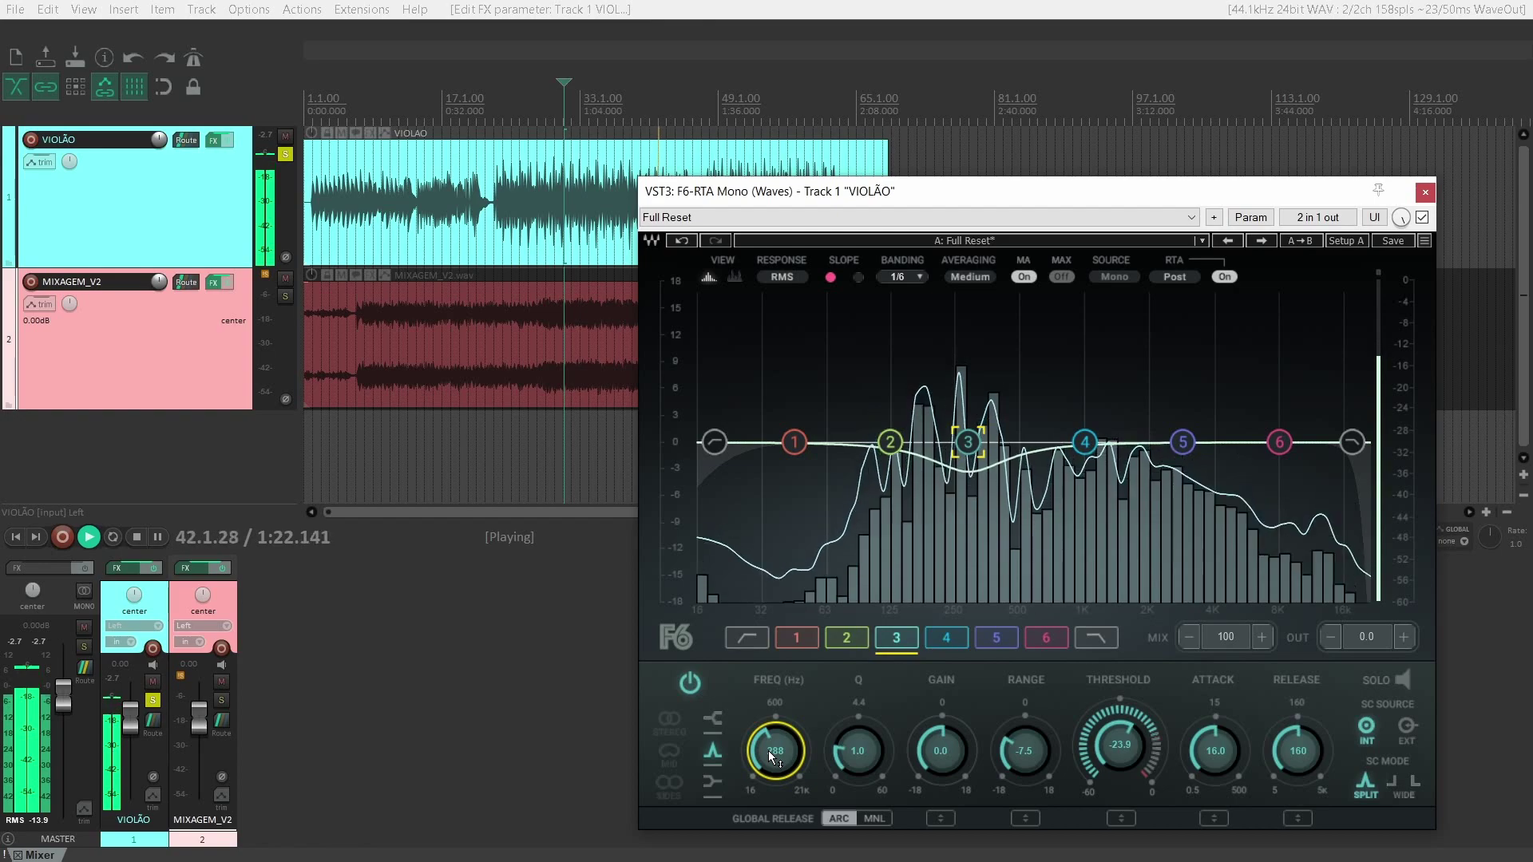
pyautogui.moveTo(839, 754); pyautogui.dragTo(856, 754)
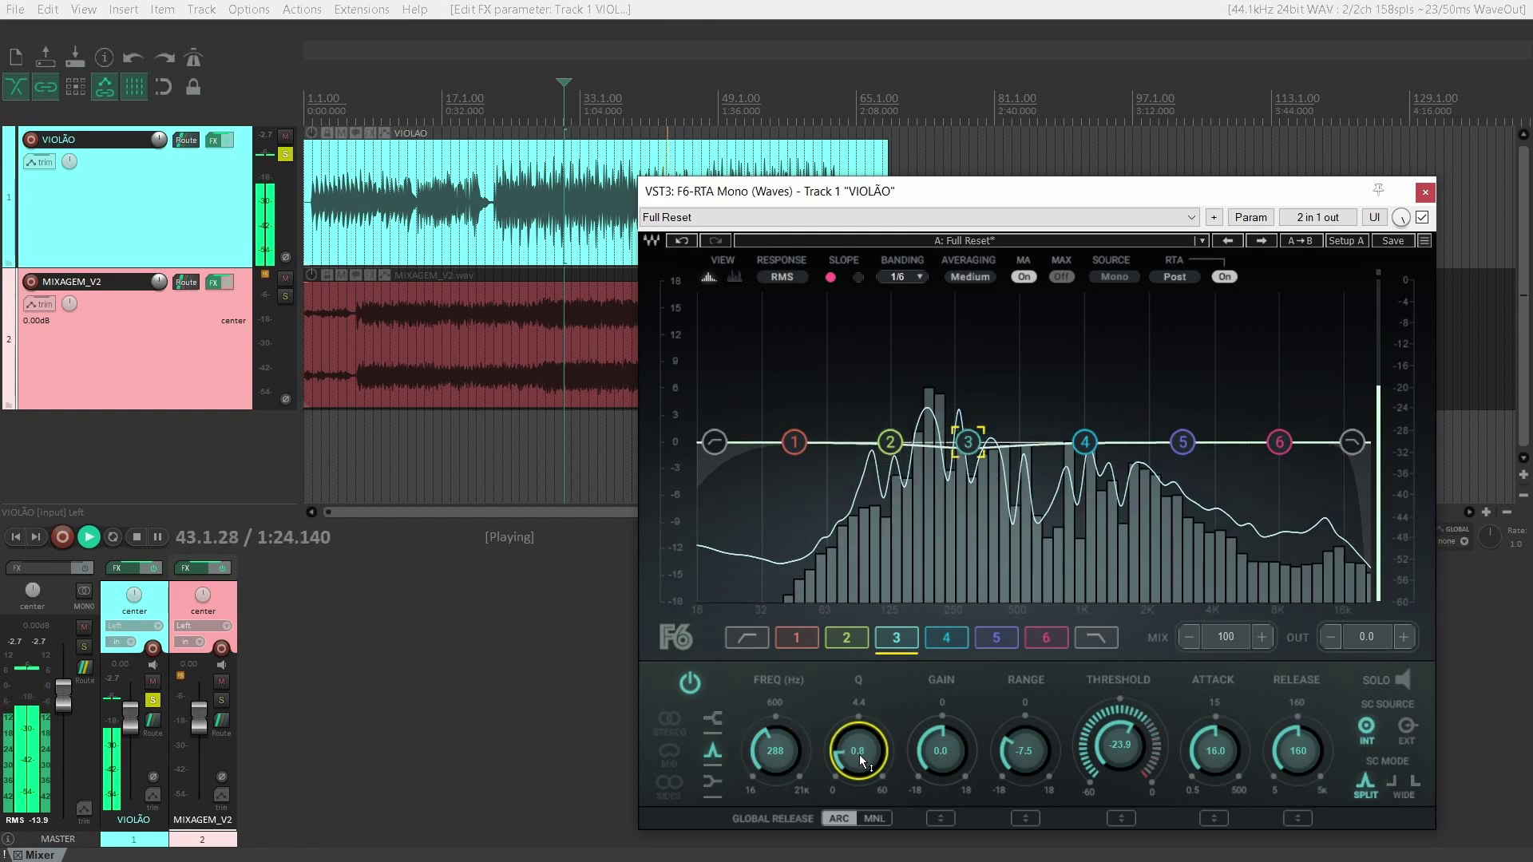
pyautogui.press('space')
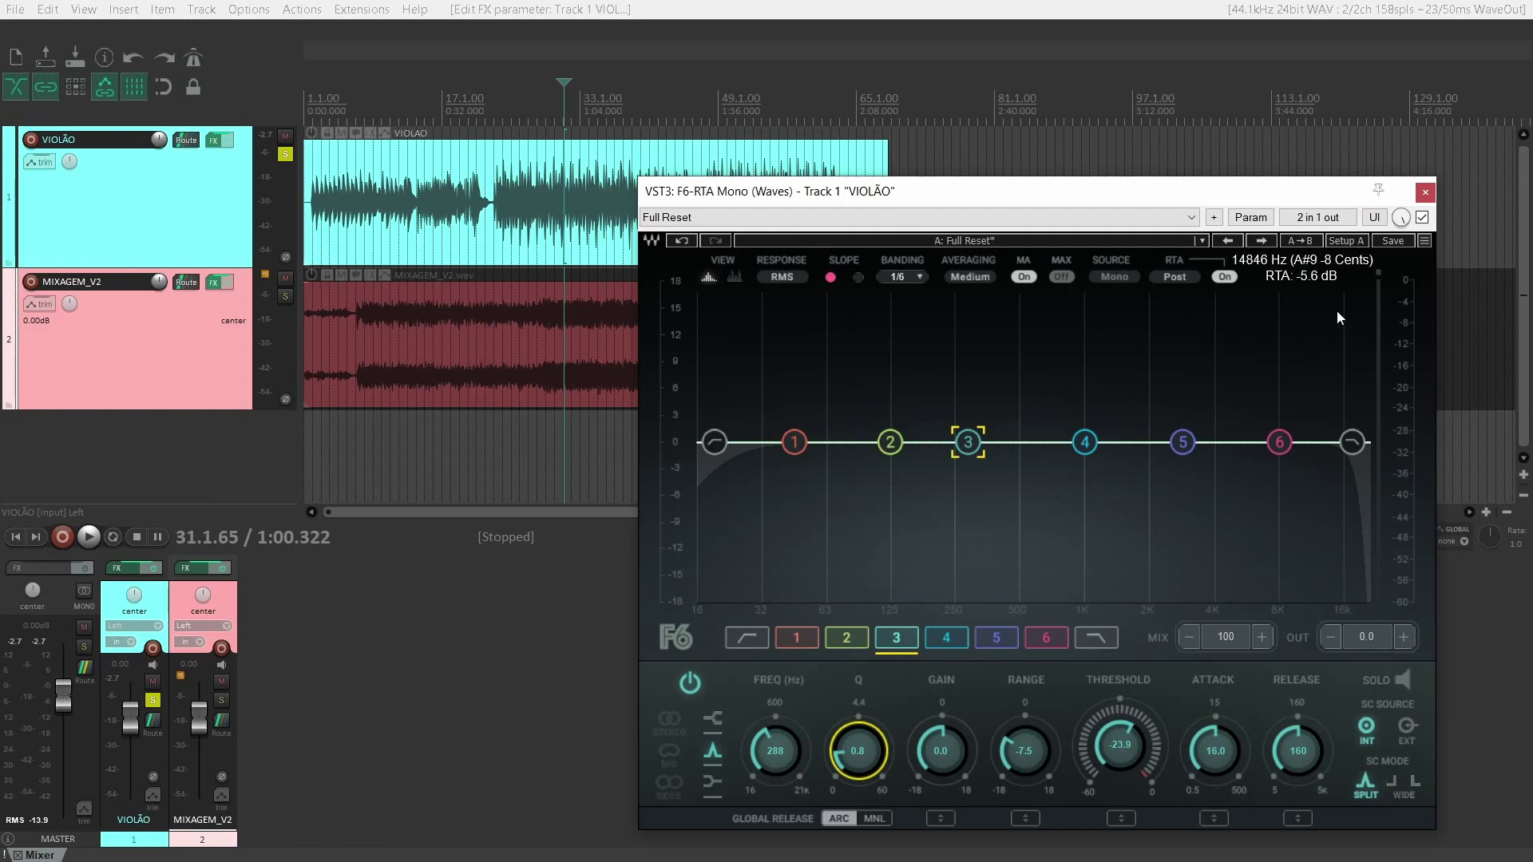
# In Setup B, boost band 5 by about 3.8 dB at about 4174 Hz during playback and widen its Q to 0.4.
pyautogui.click(1349, 241)
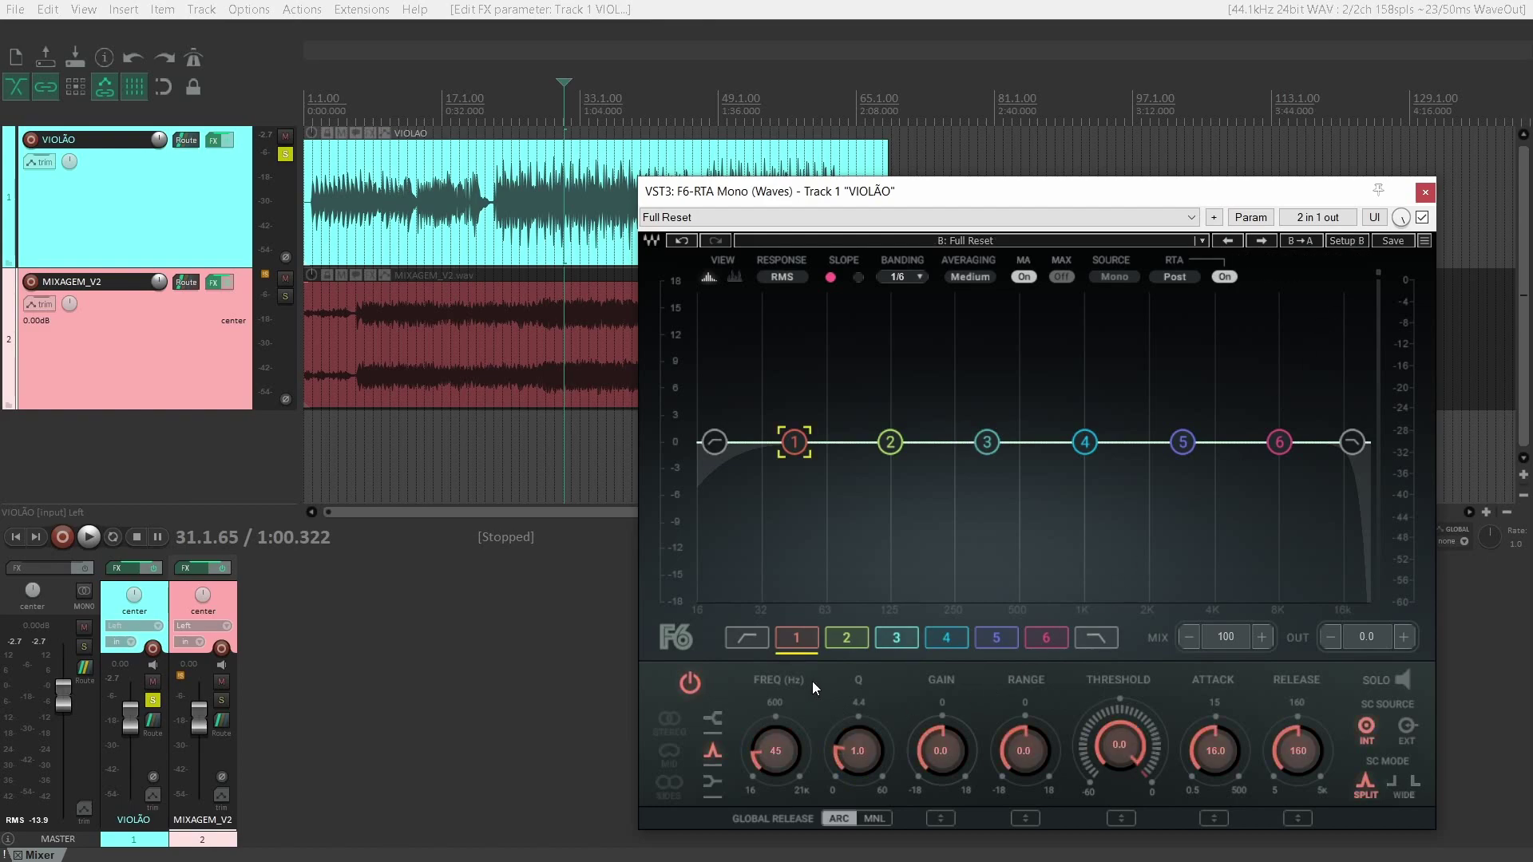
pyautogui.press('space')
pyautogui.moveTo(1183, 441); pyautogui.dragTo(1217, 408)
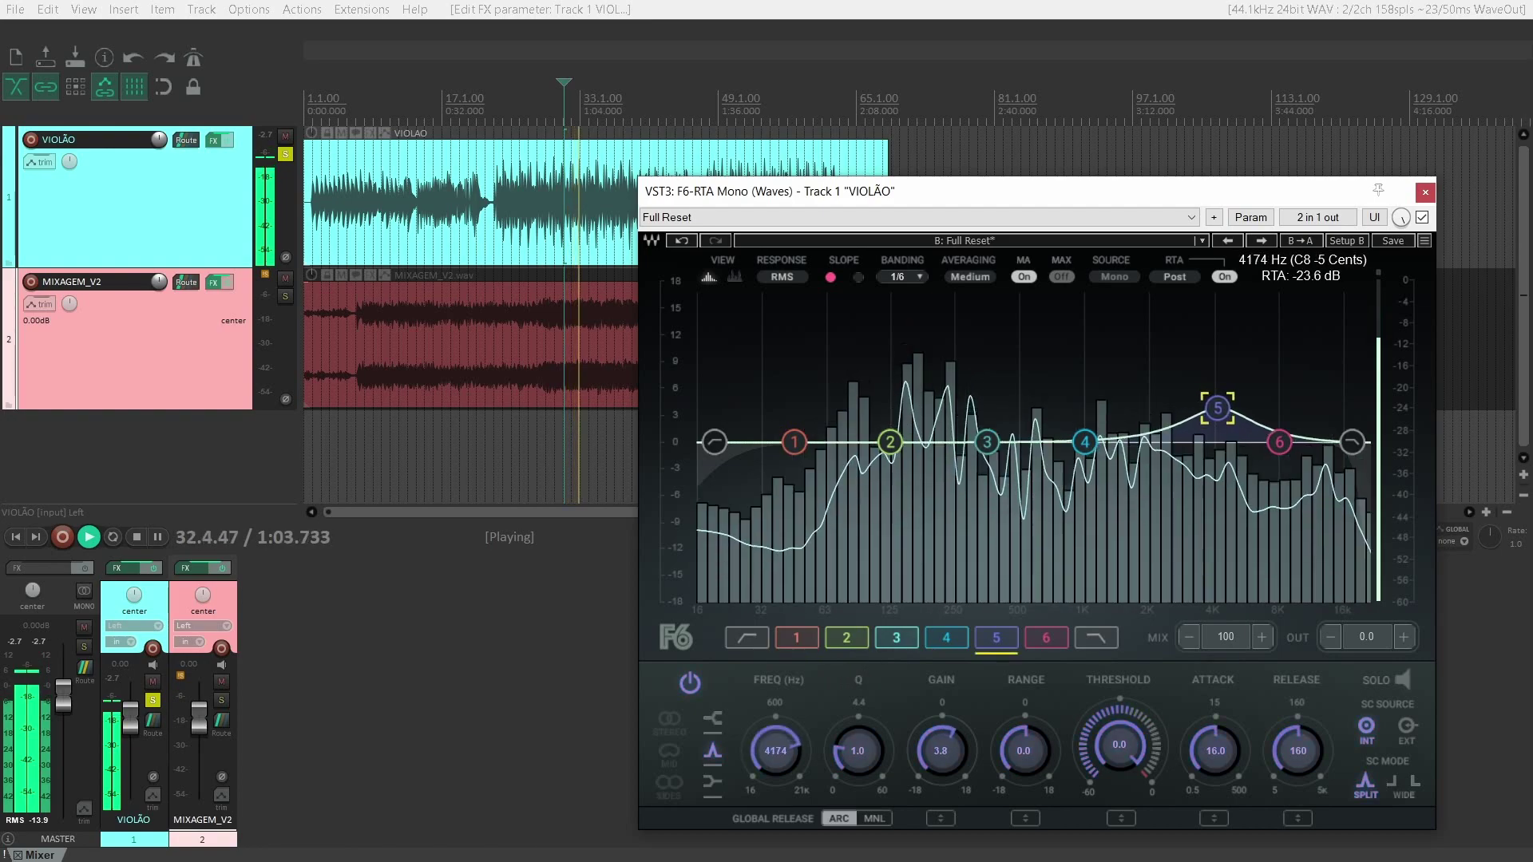
pyautogui.scroll(-4, 853, 760)
pyautogui.scroll(-2, 876, 749)
# Cut band 4 by about 4.1 dB near 1354 Hz and raise band 5 to about 5.6 dB at 4618 Hz, ending playback.
pyautogui.moveTo(1085, 444); pyautogui.dragTo(1114, 487)
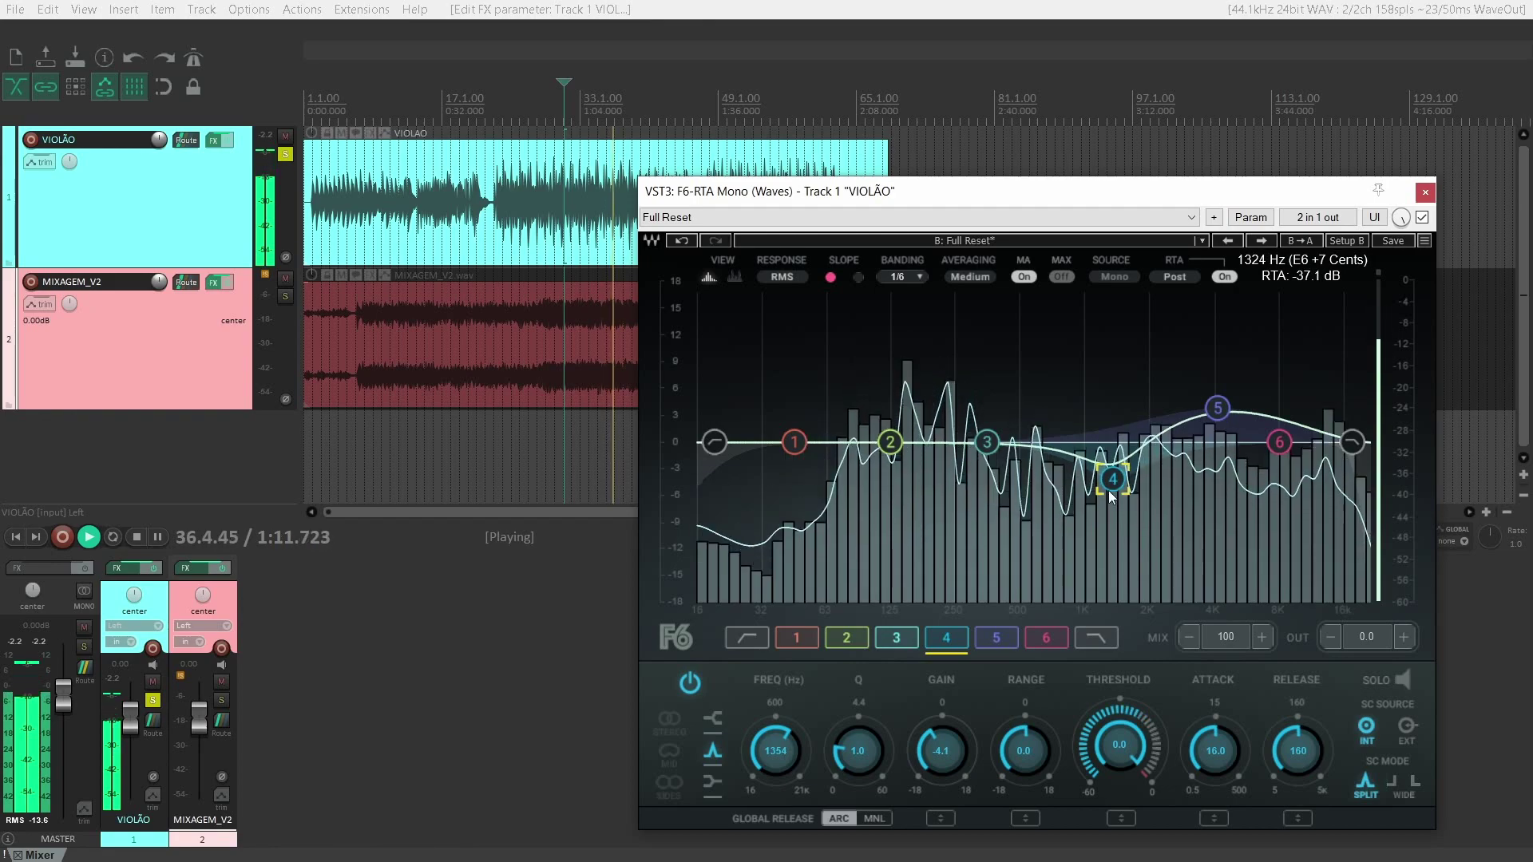
pyautogui.moveTo(1219, 411); pyautogui.dragTo(1227, 391)
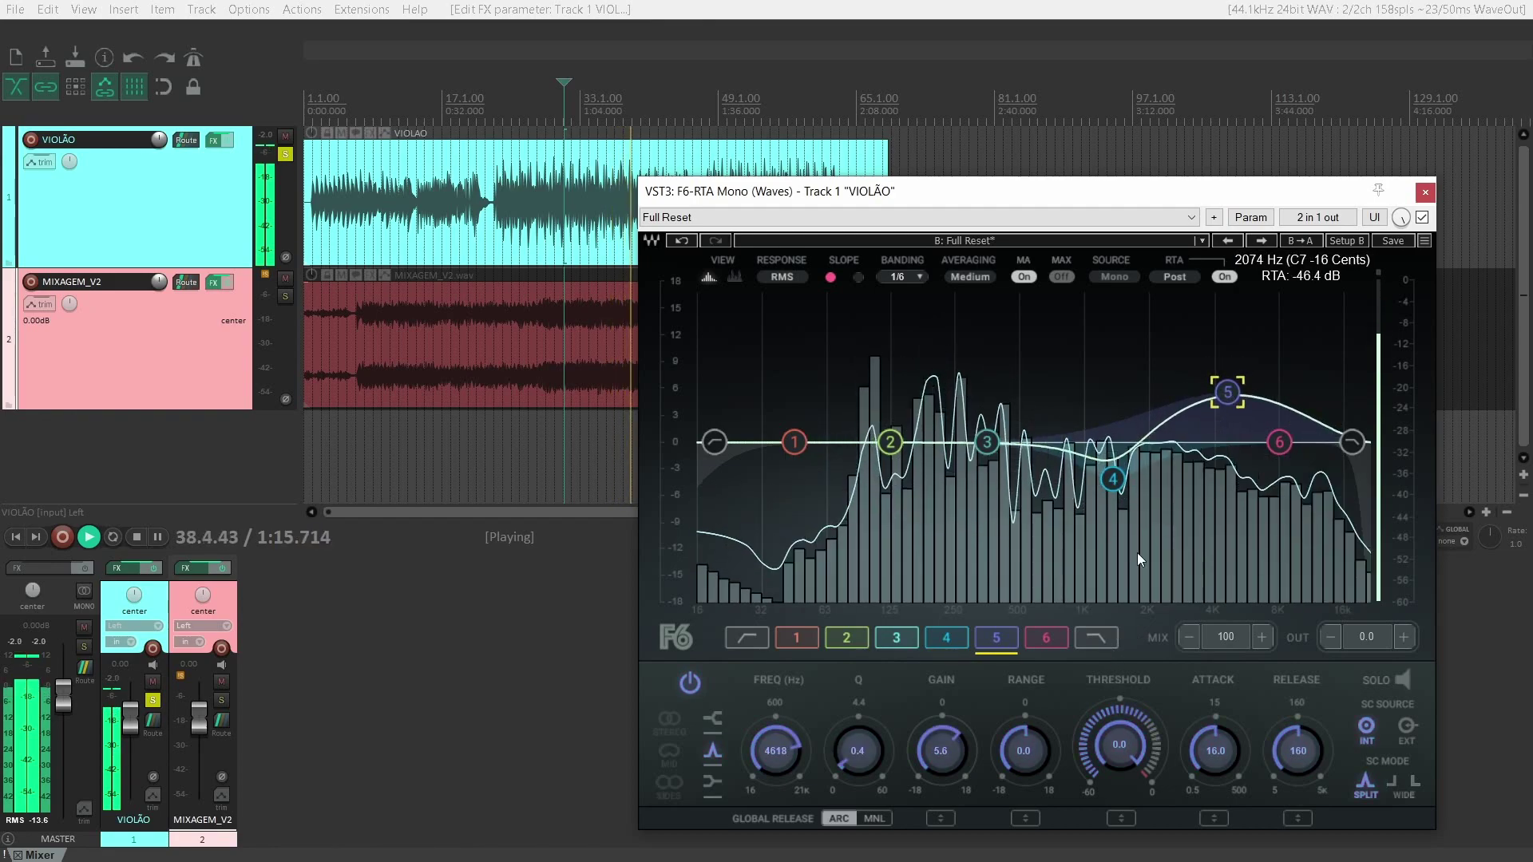
pyautogui.press('space')
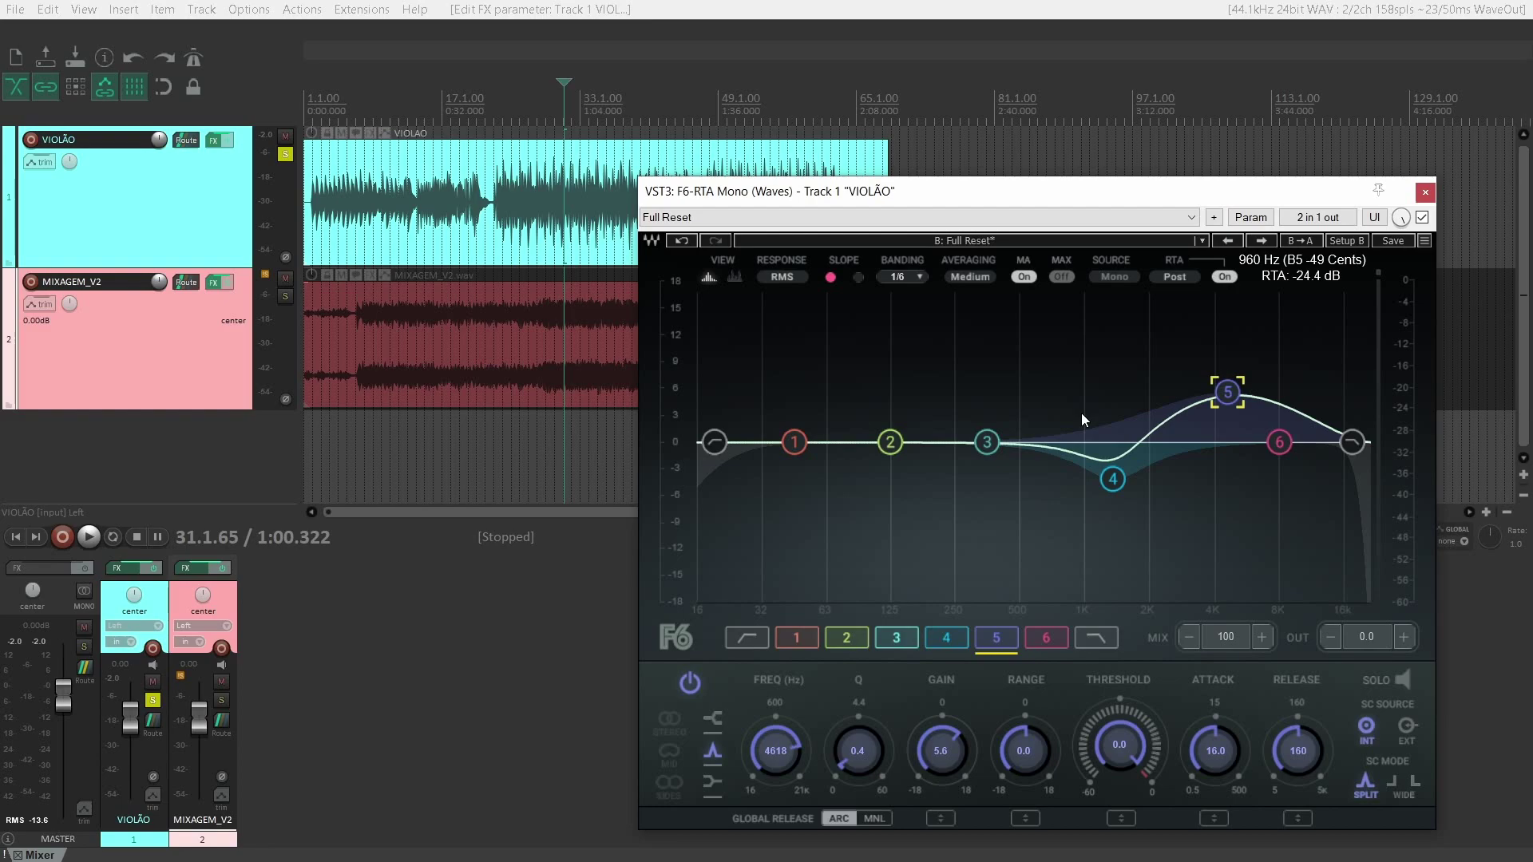
# Compare Setup A's dynamic cut with Setup B's static EQ by alternating between them during playback, ending on Setup B.
pyautogui.click(1334, 242)
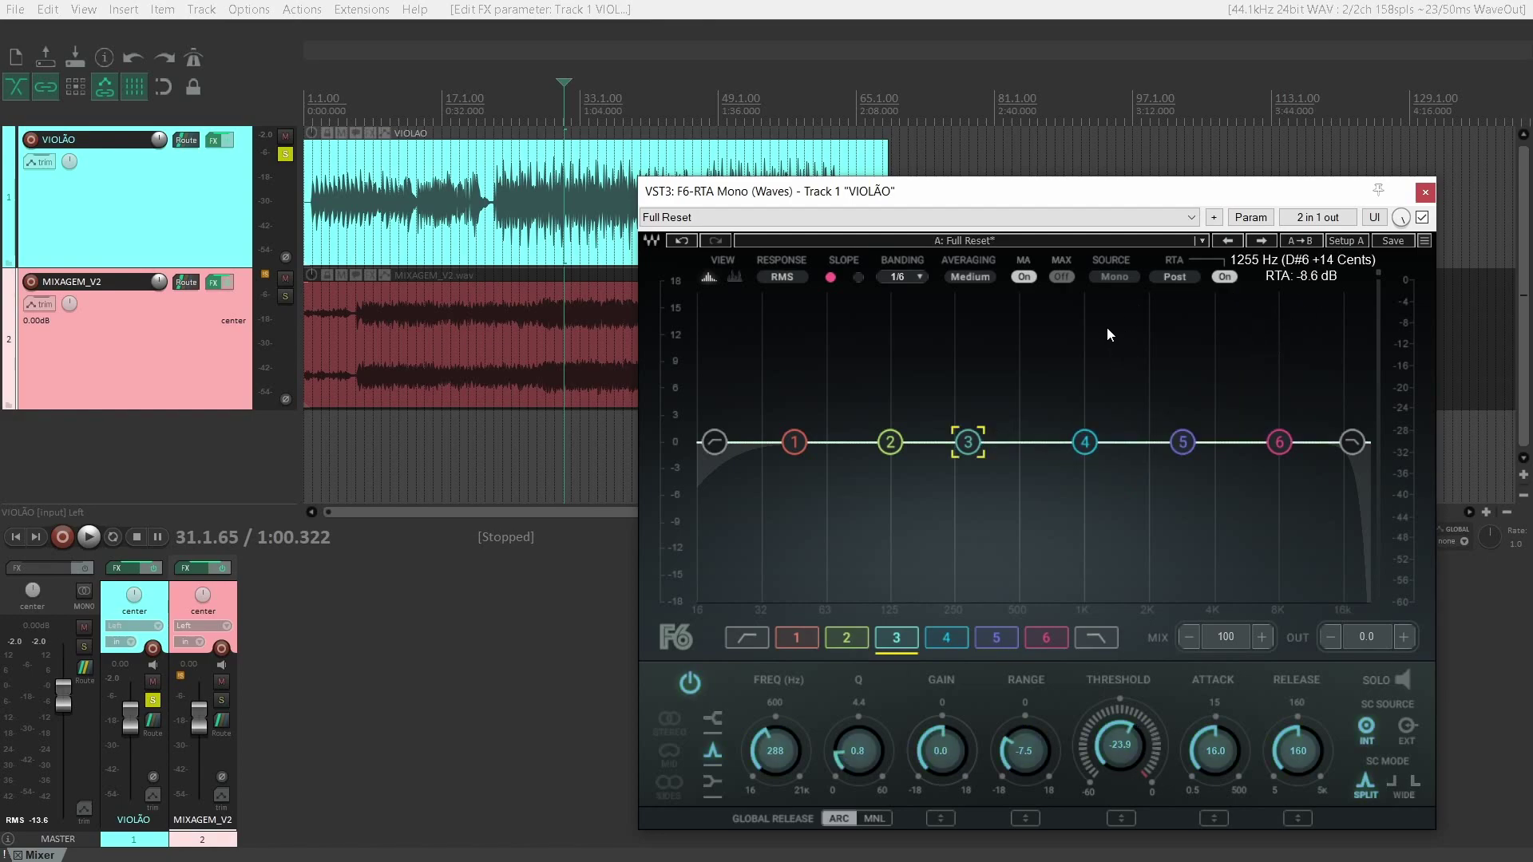
pyautogui.click(1343, 244)
pyautogui.click(1343, 243)
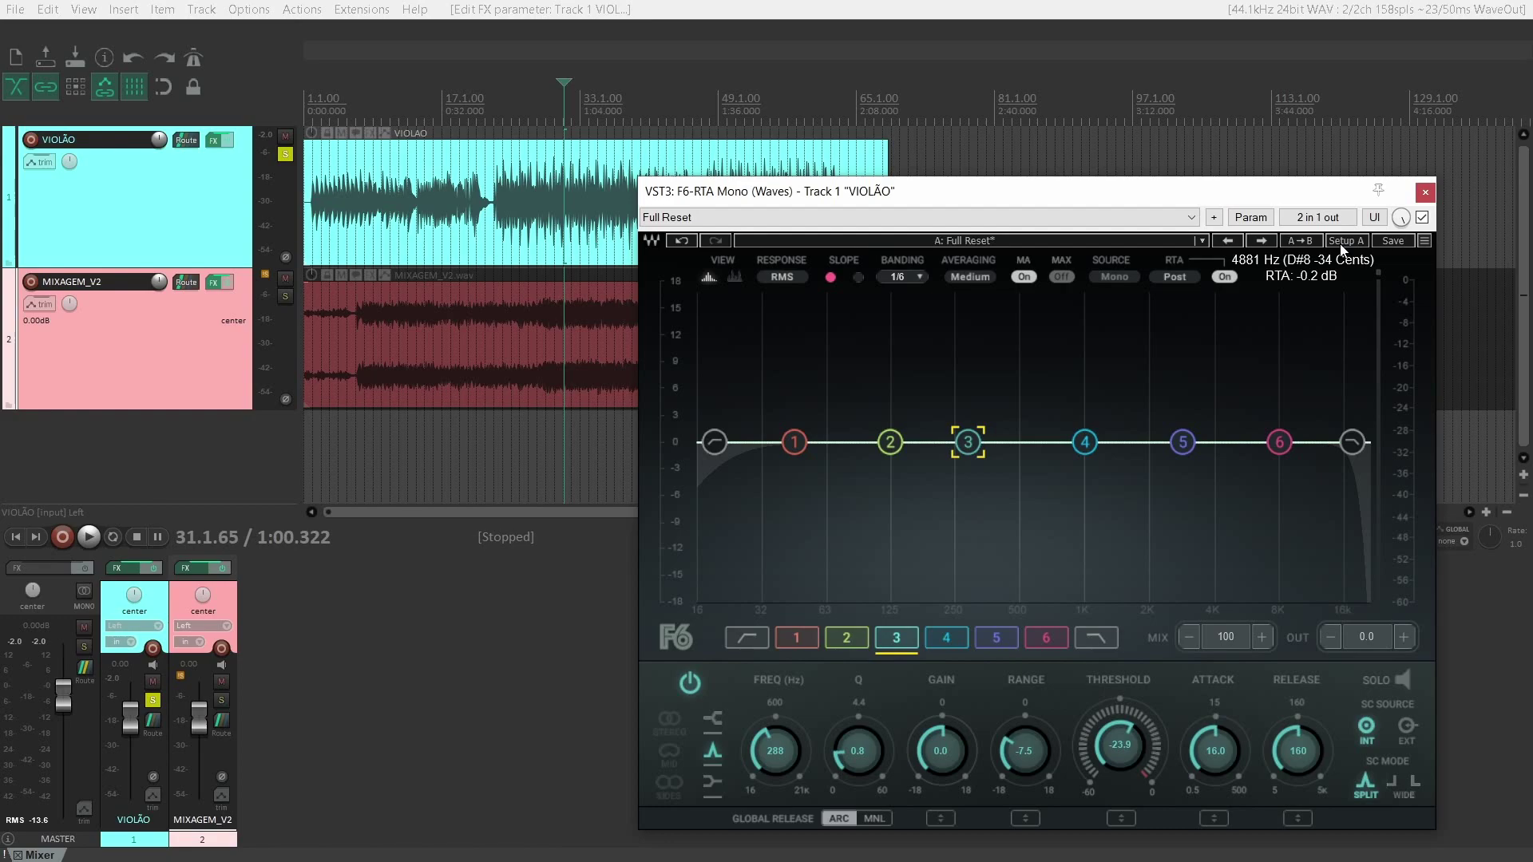
pyautogui.press('space')
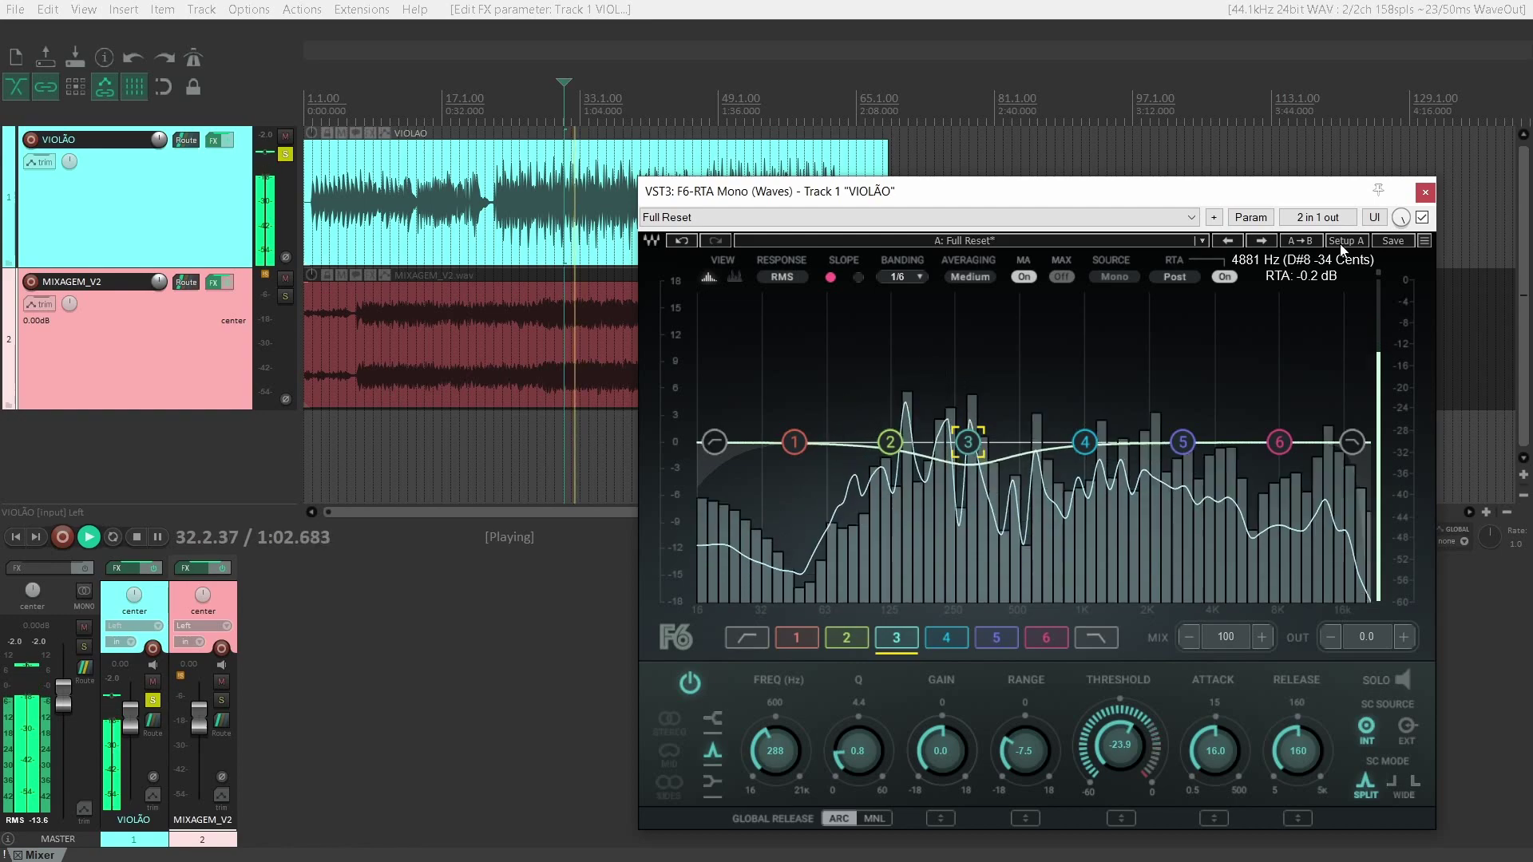
pyautogui.click(1341, 244)
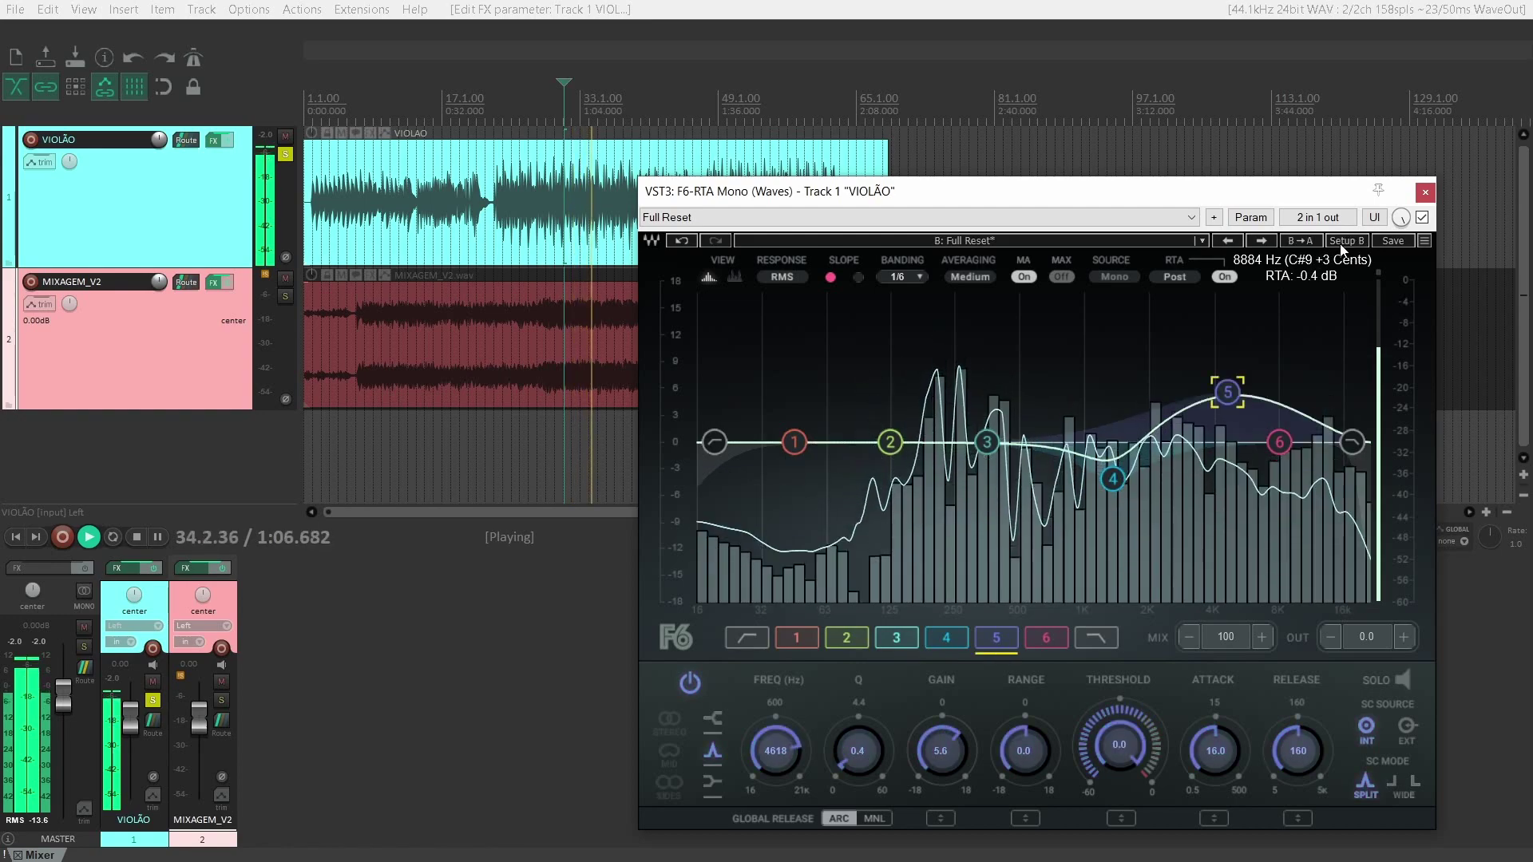
pyautogui.click(1342, 245)
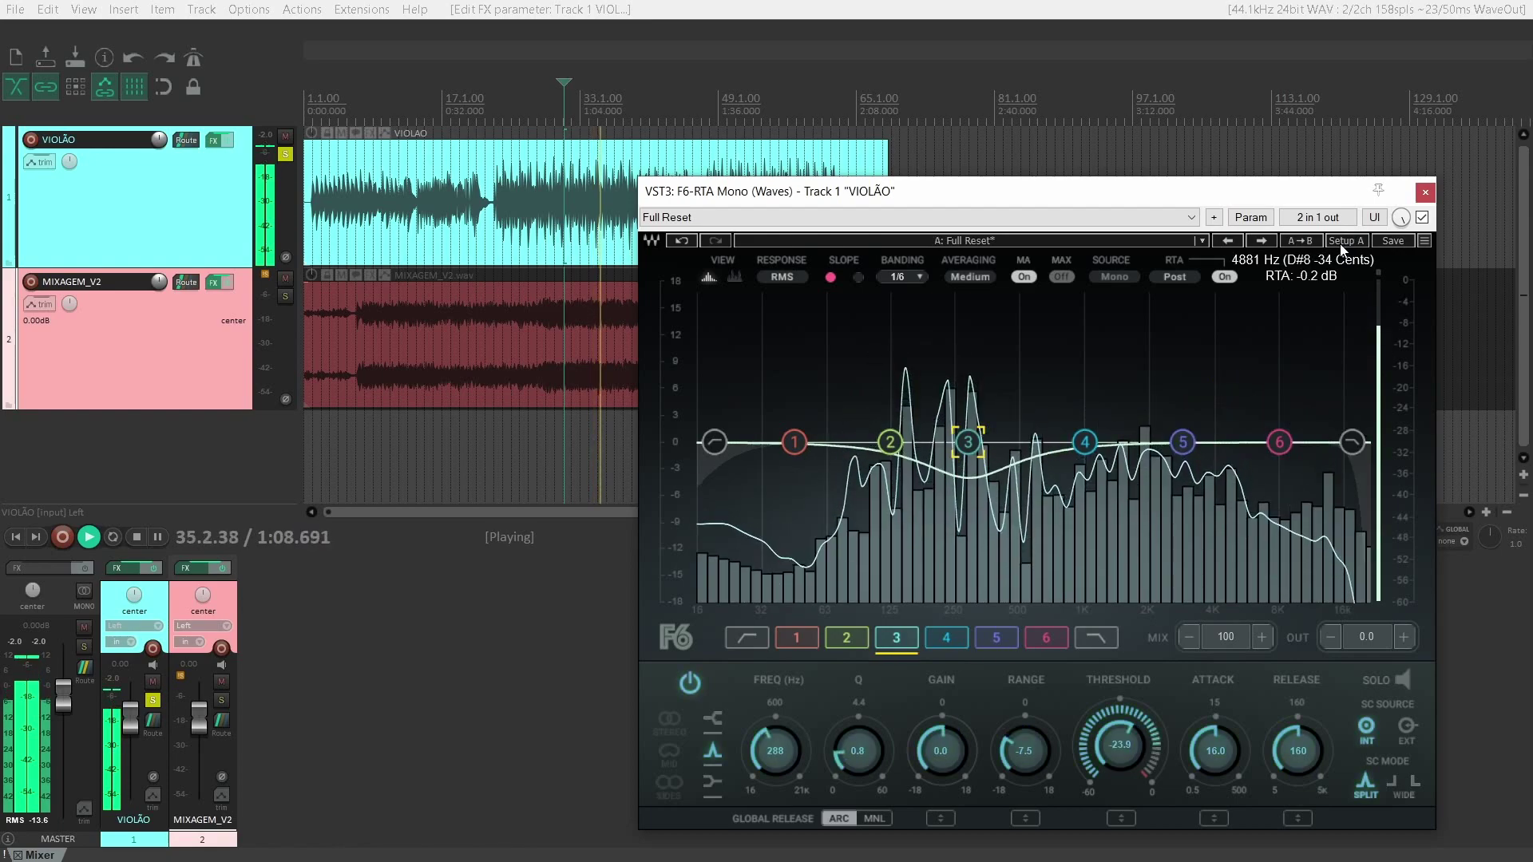
pyautogui.click(1342, 246)
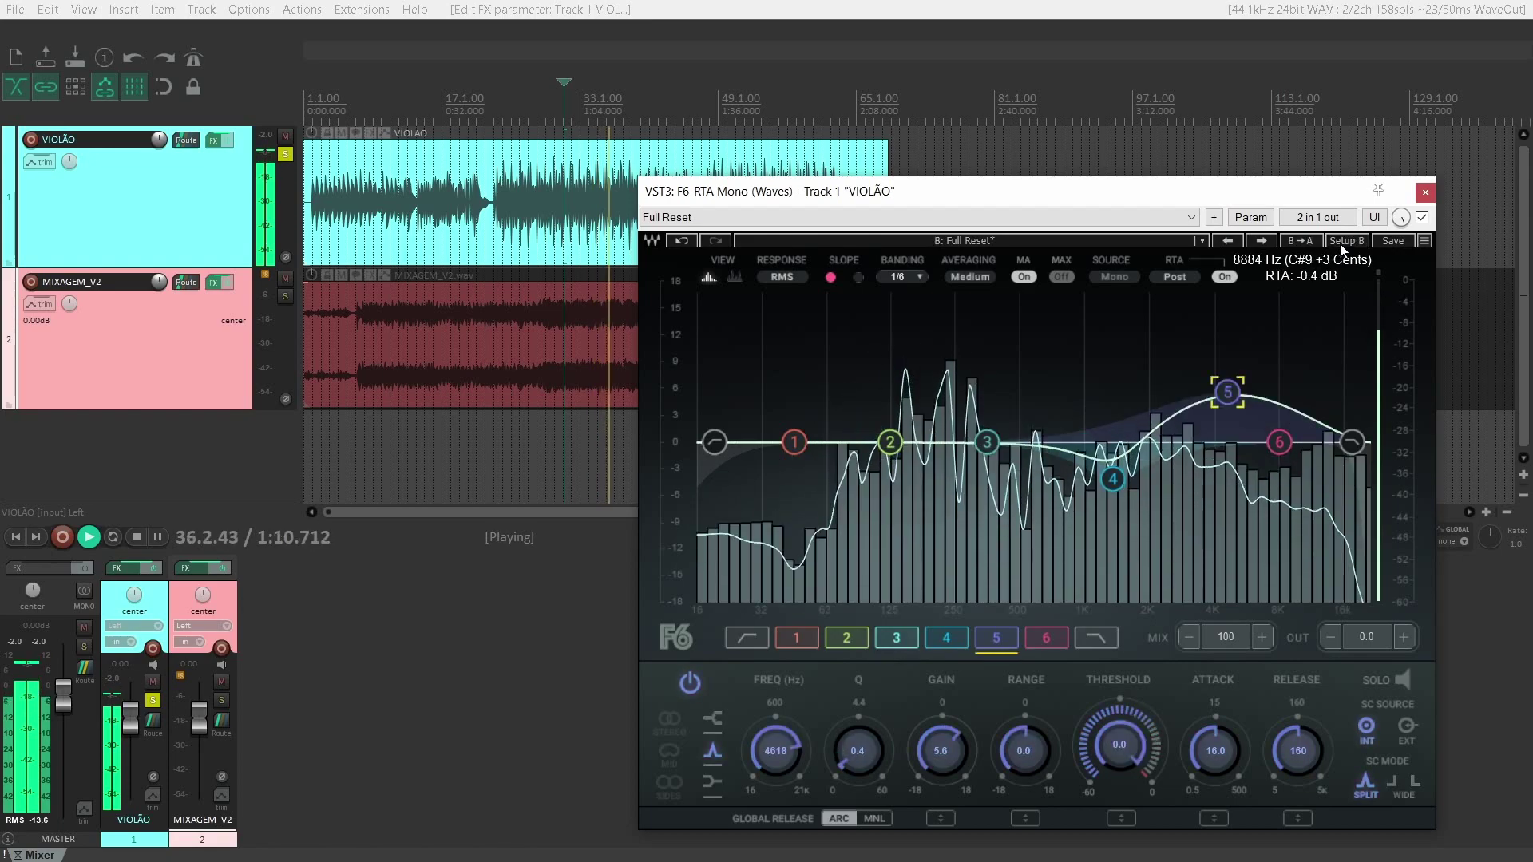
pyautogui.click(1342, 246)
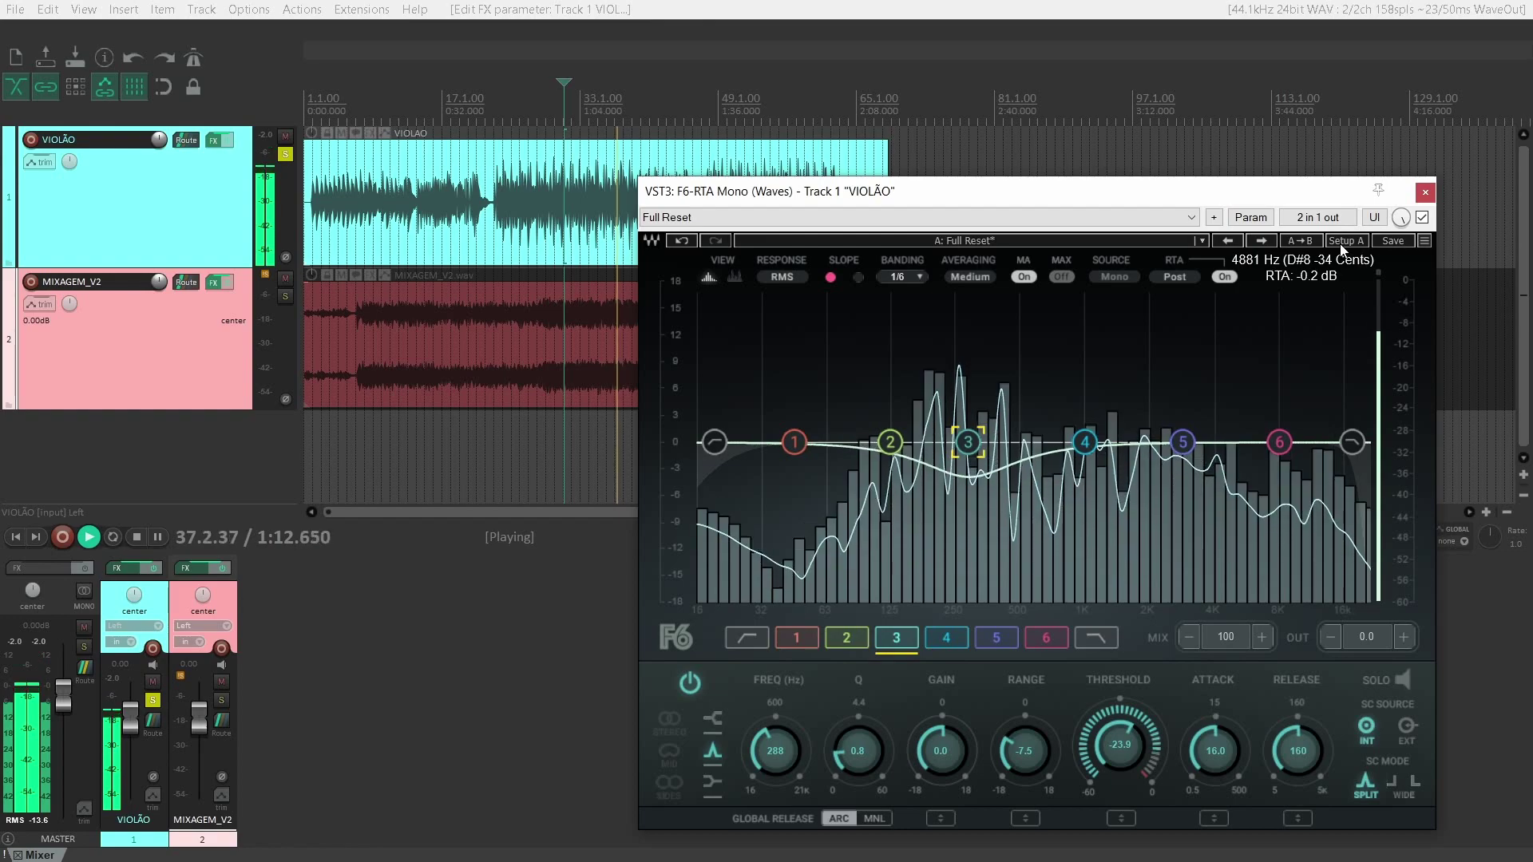
pyautogui.click(1341, 243)
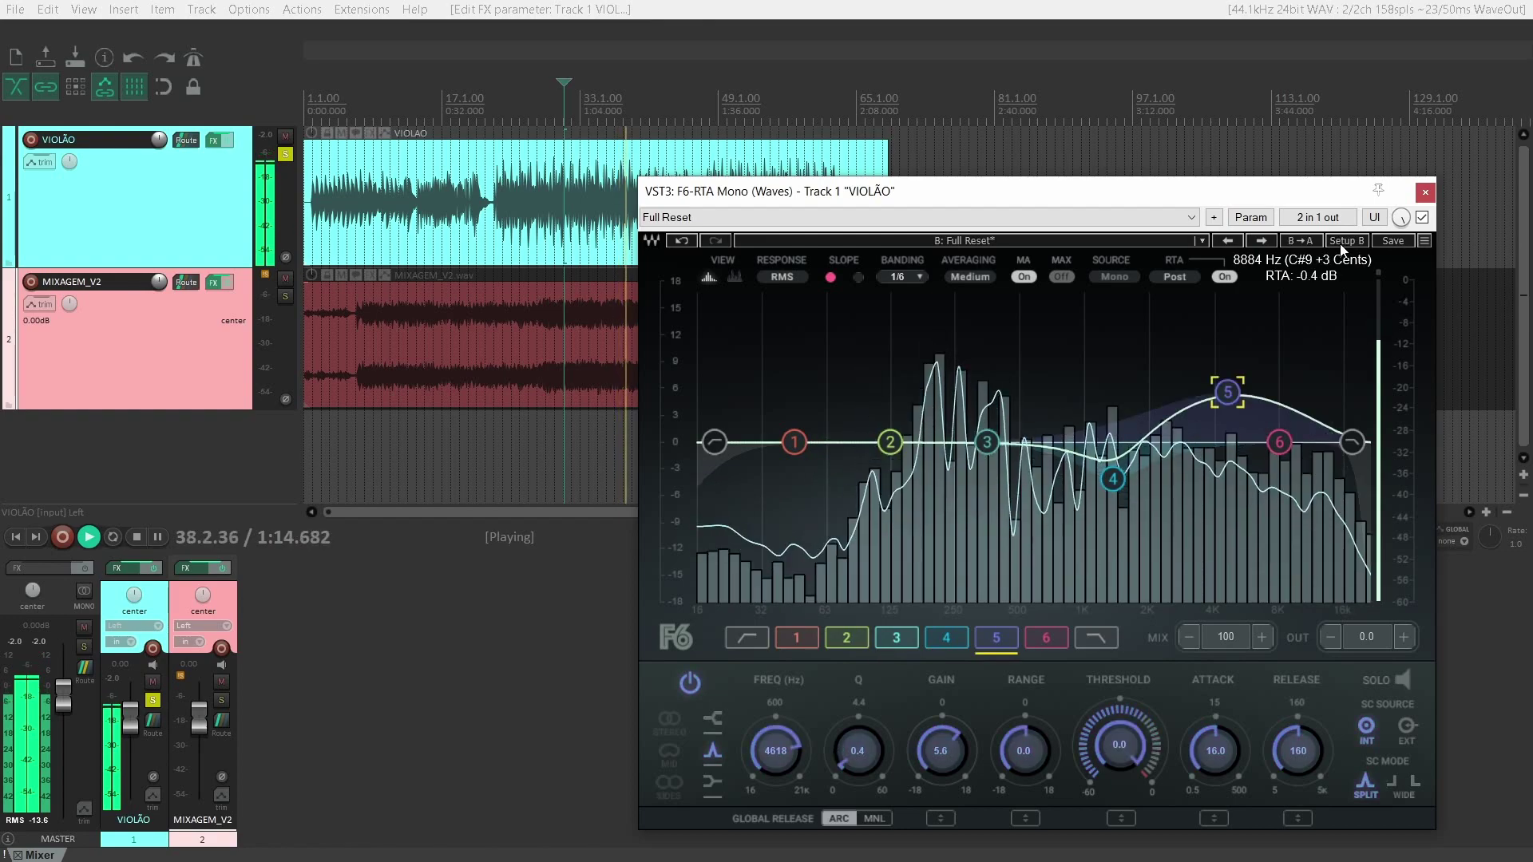
pyautogui.press('space')
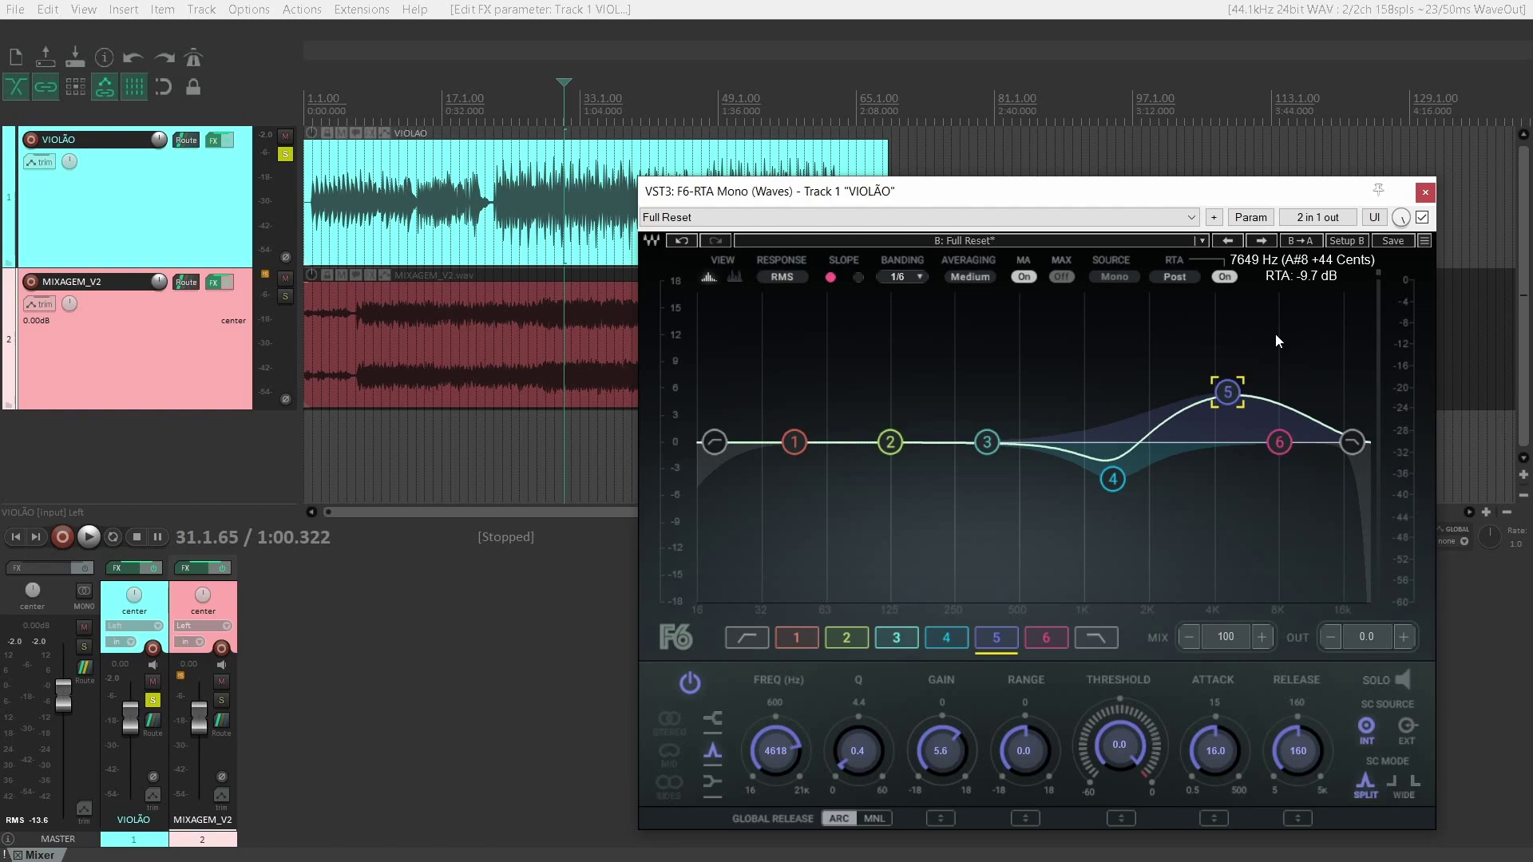
# Close the equalizer and solo only the MIXAGEM_V2 track to audition it.
pyautogui.click(1425, 192)
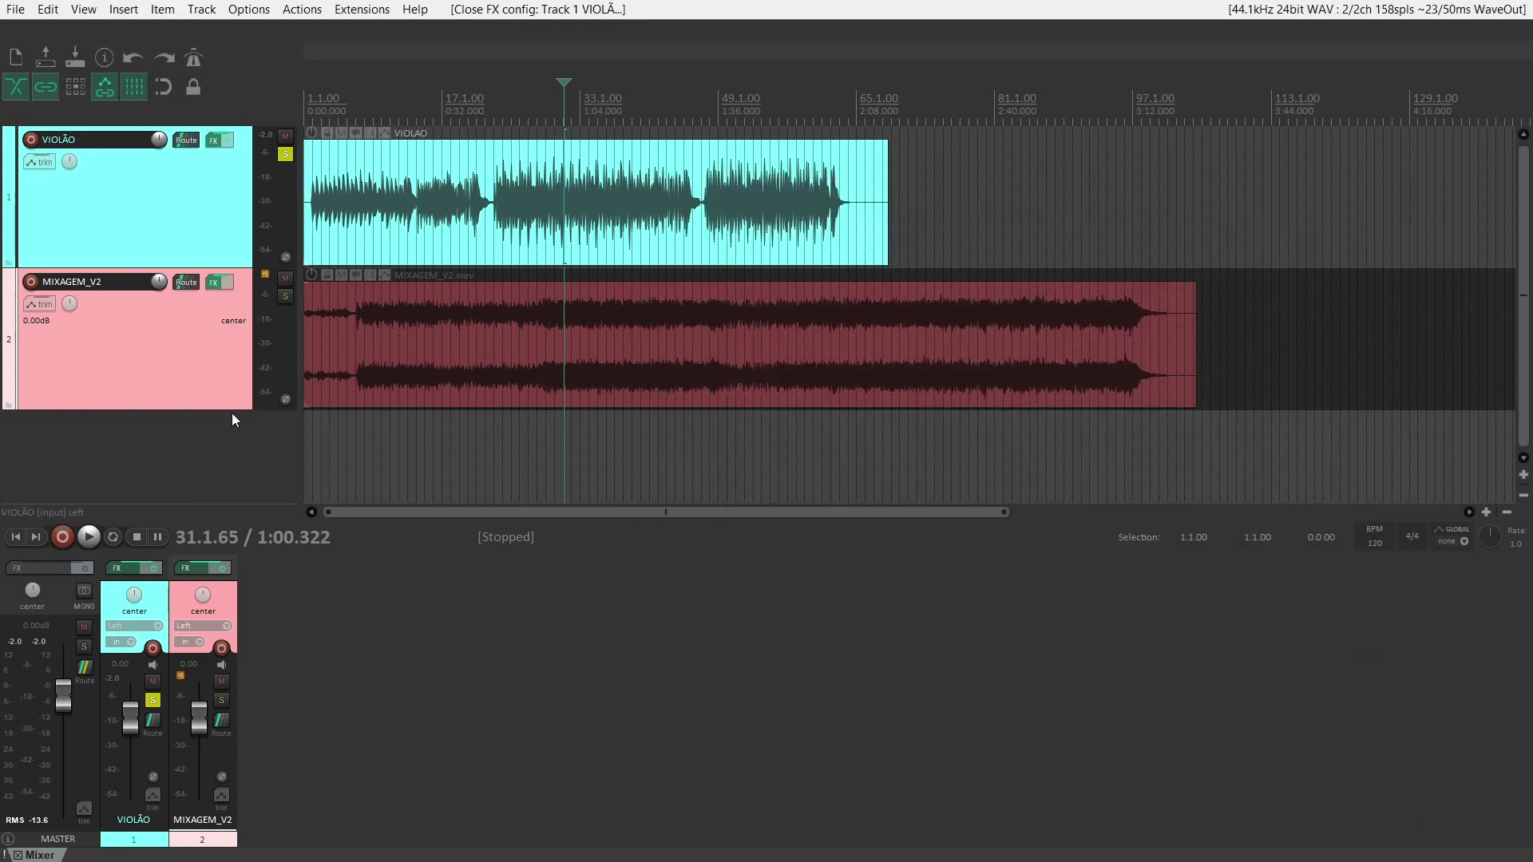
pyautogui.click(285, 297)
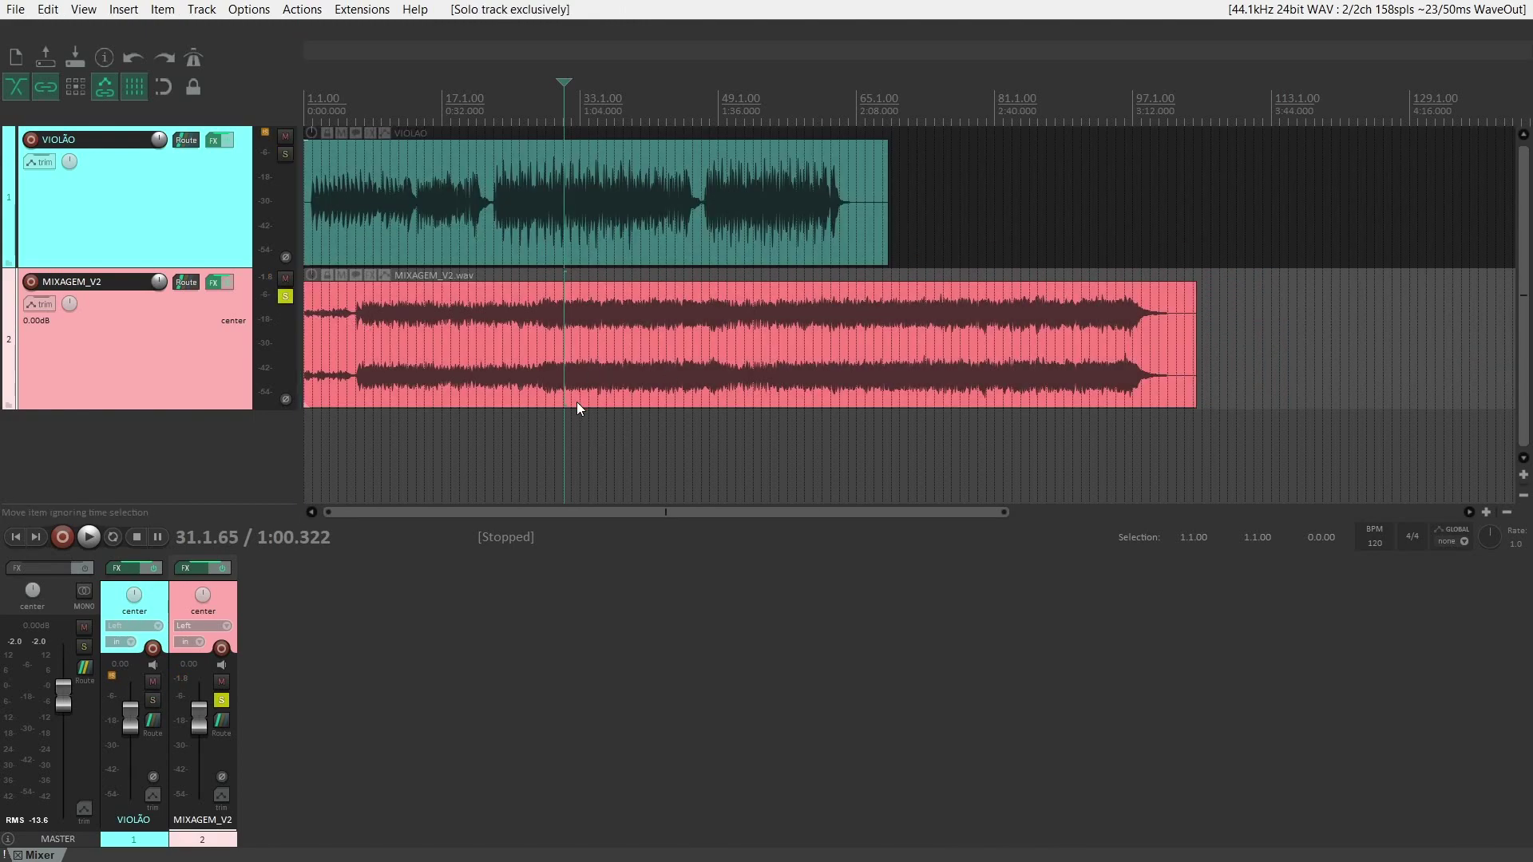
pyautogui.press('space')
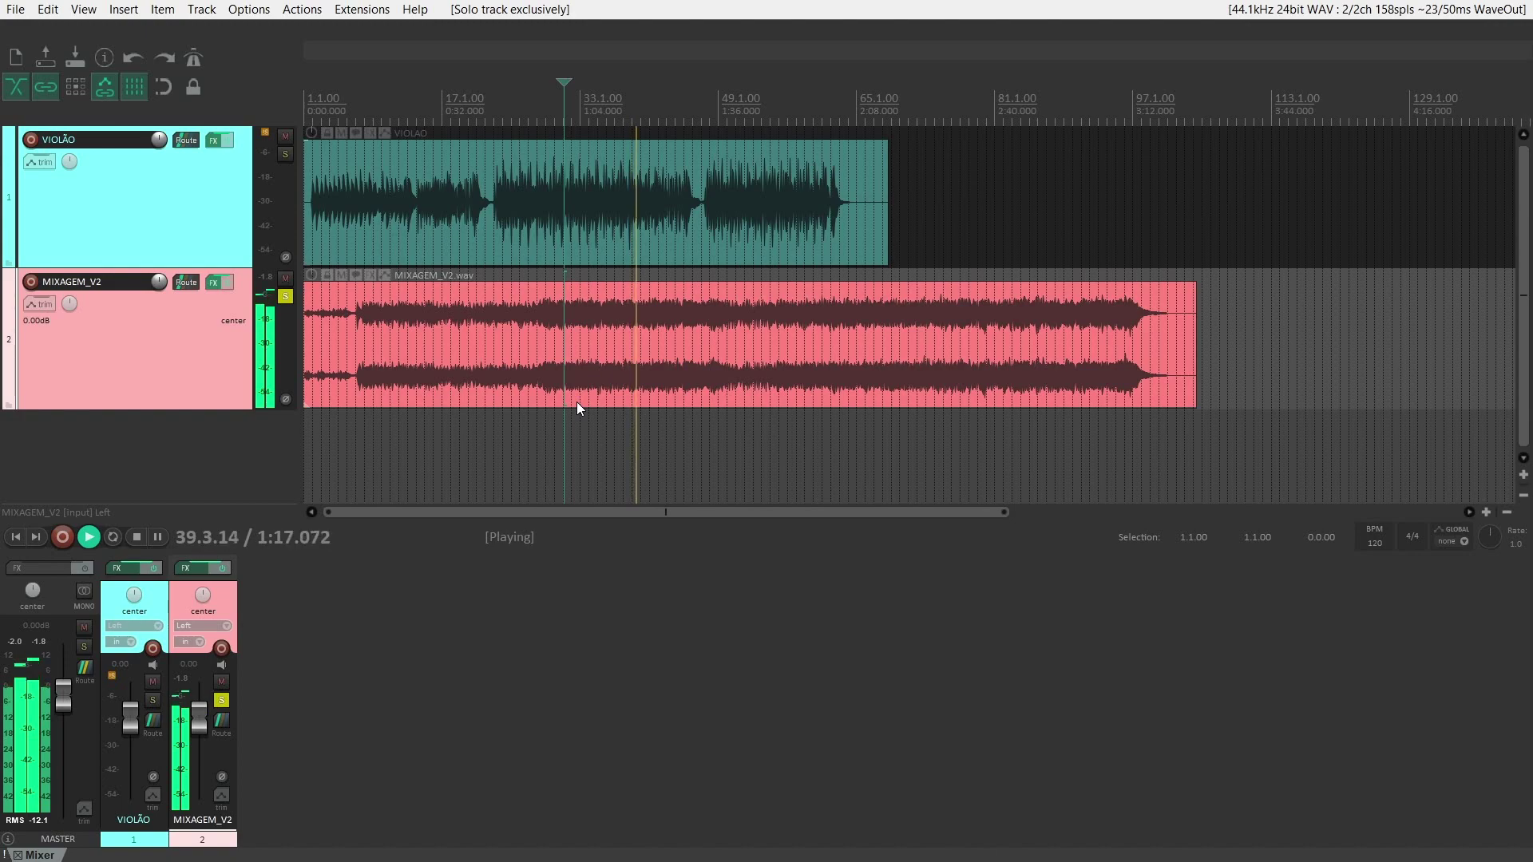
# Stop playback and open the Ozone 9 plugin on the MIXAGEM_V2 track, placing its window clear of the track controls.
pyautogui.press('space')
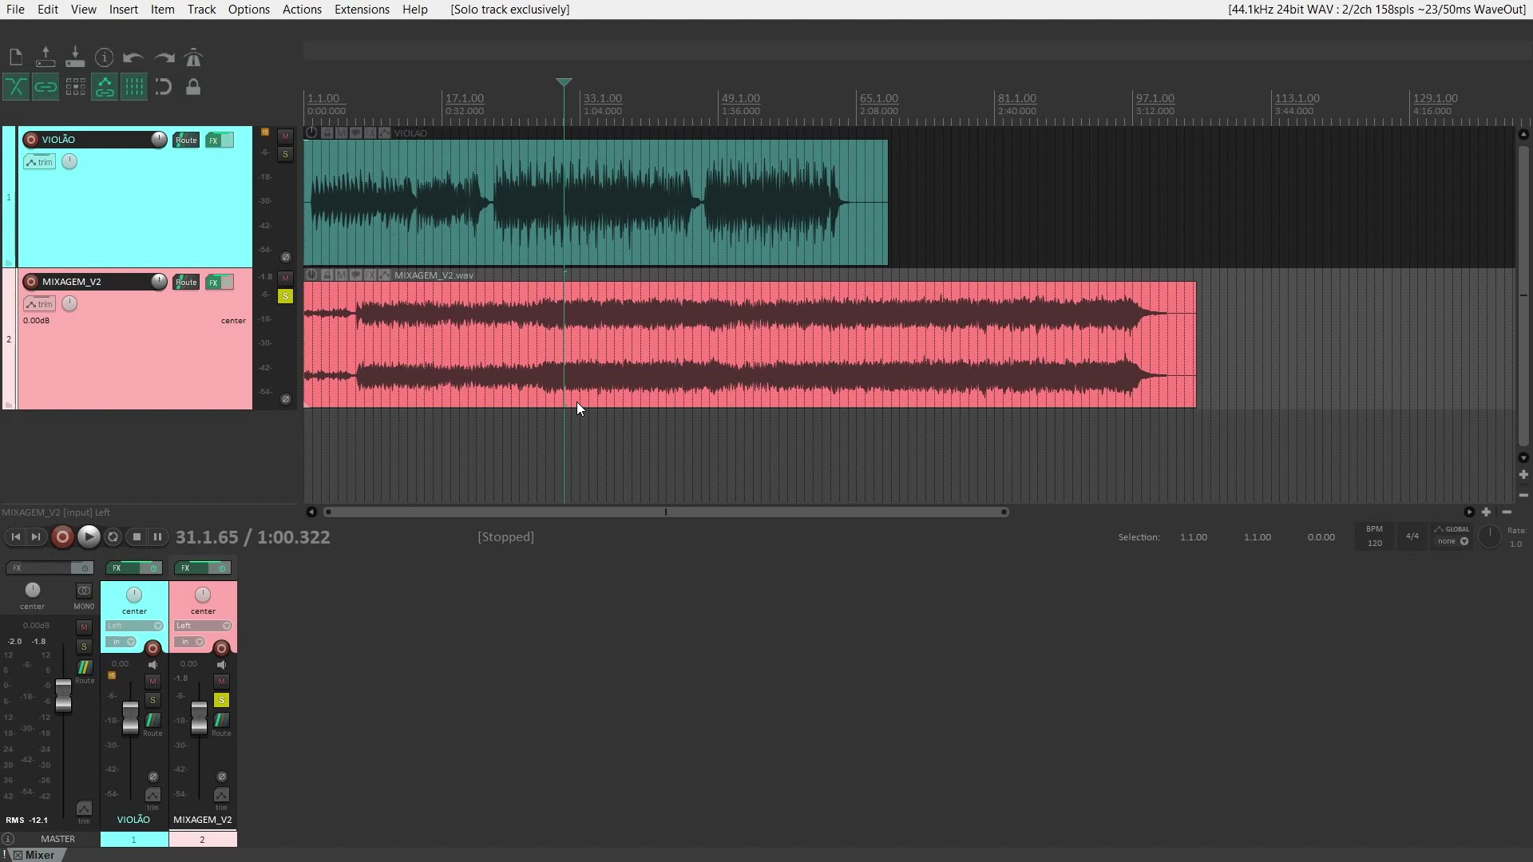
pyautogui.rightClick(212, 289)
pyautogui.click(236, 301)
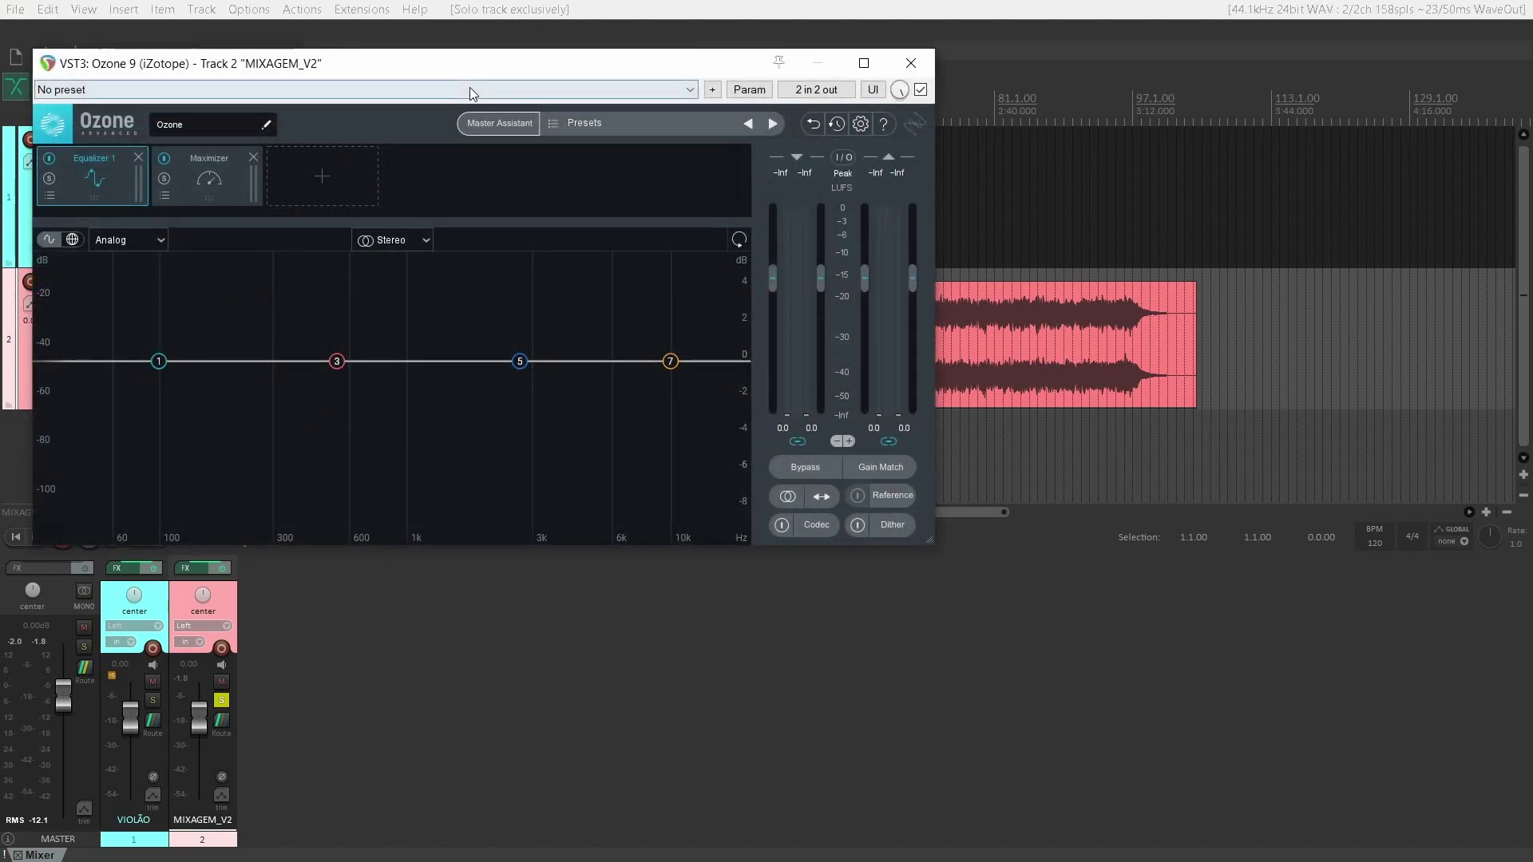
pyautogui.moveTo(479, 64); pyautogui.dragTo(922, 345)
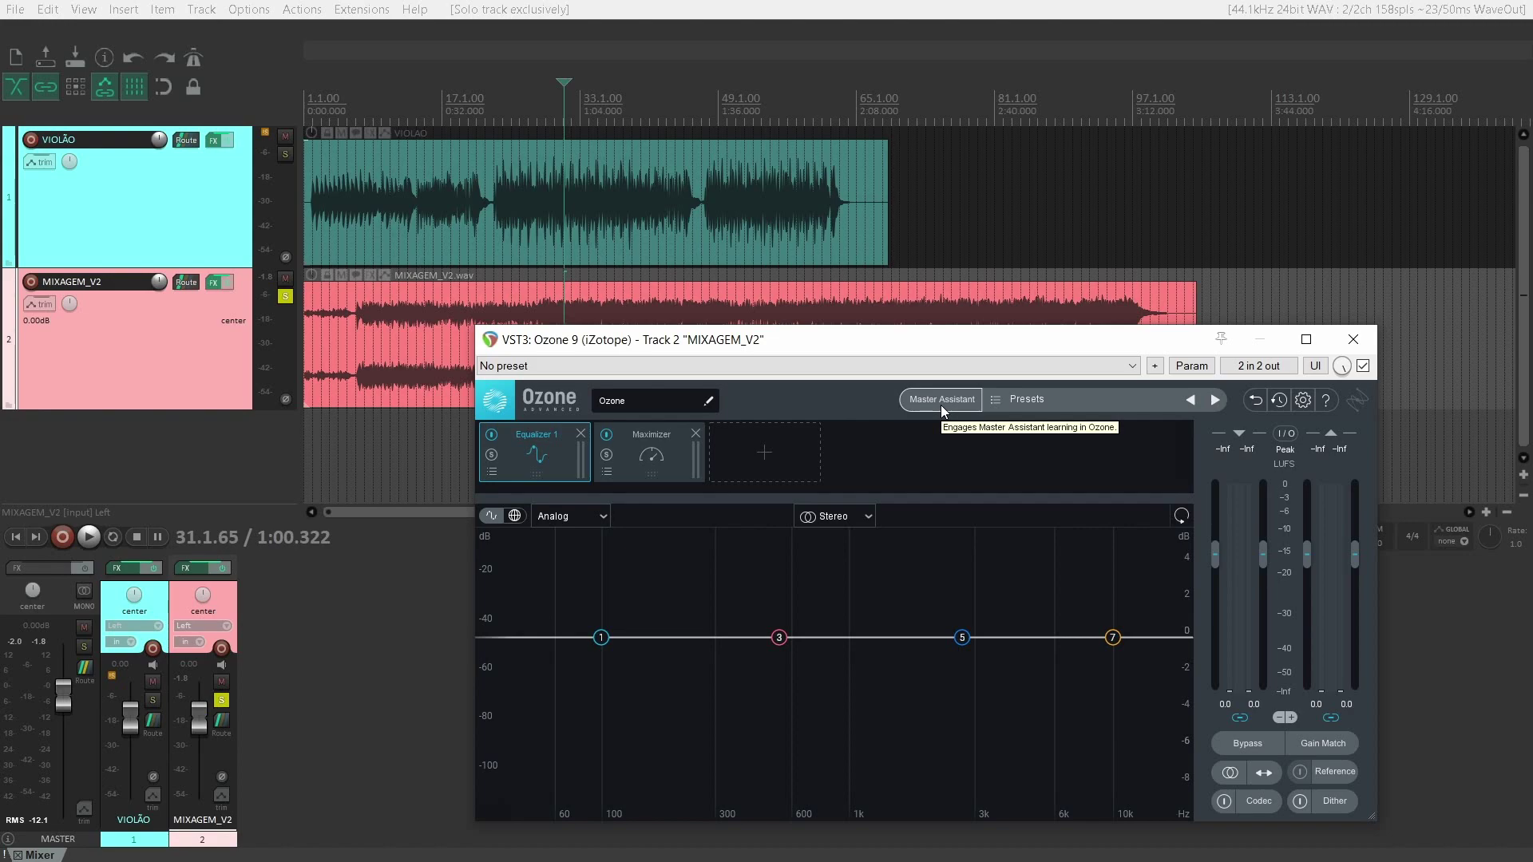
pyautogui.click(942, 403)
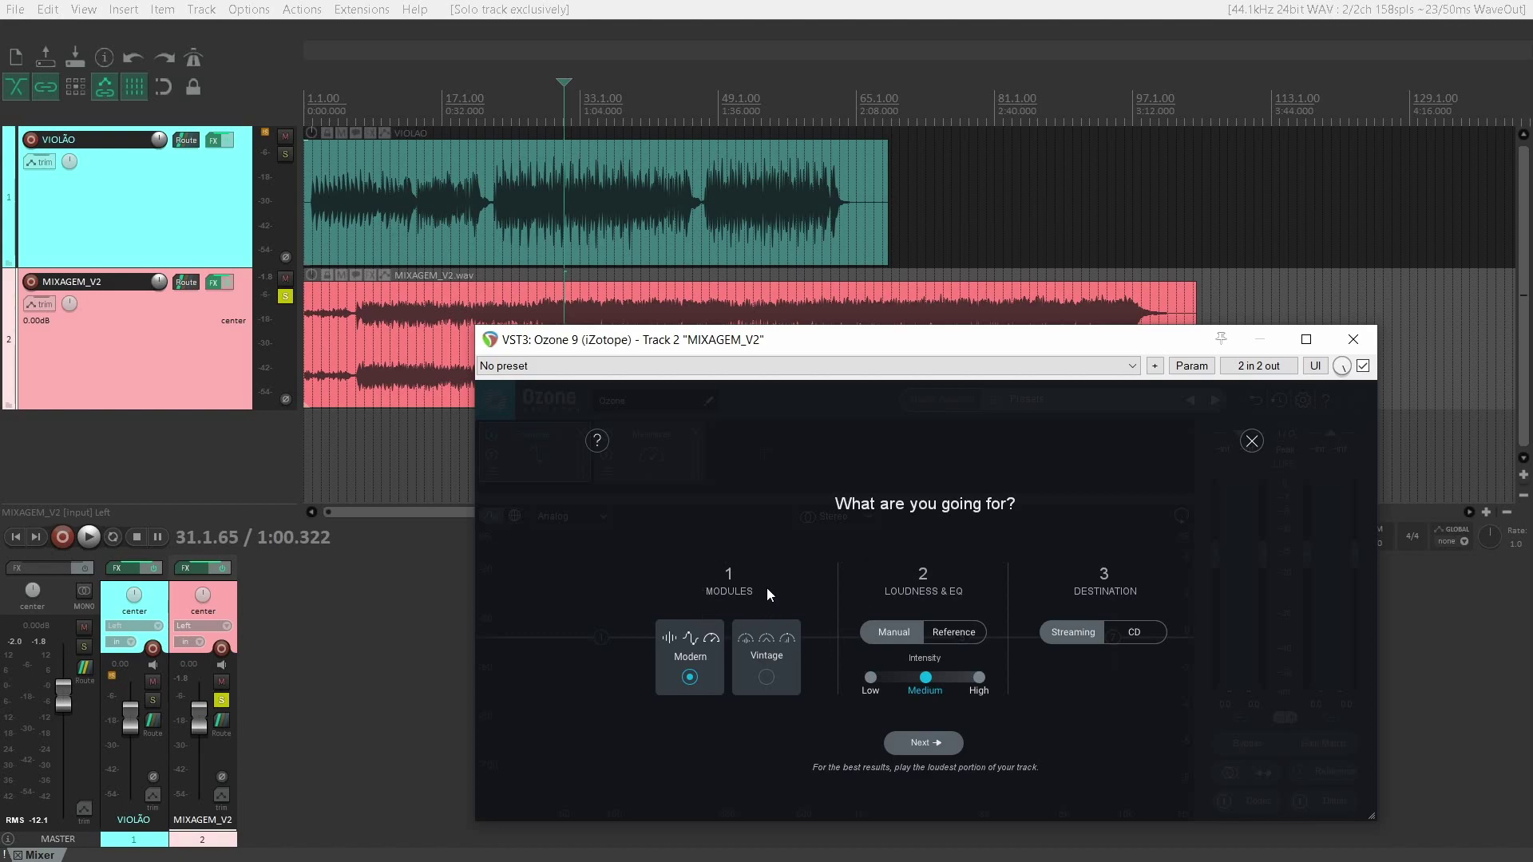
pyautogui.click(1251, 441)
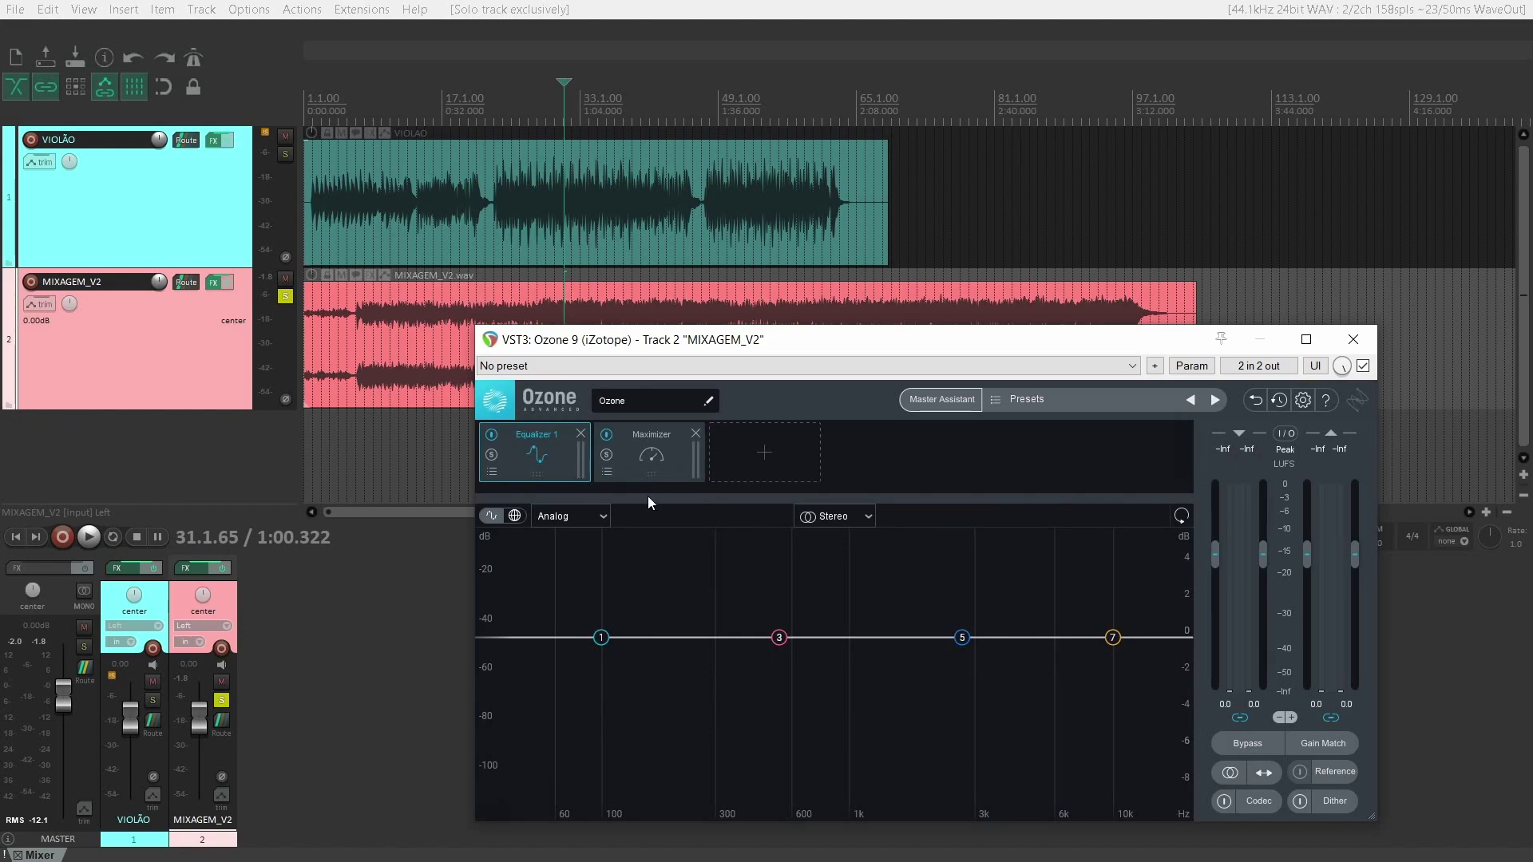
pyautogui.click(768, 453)
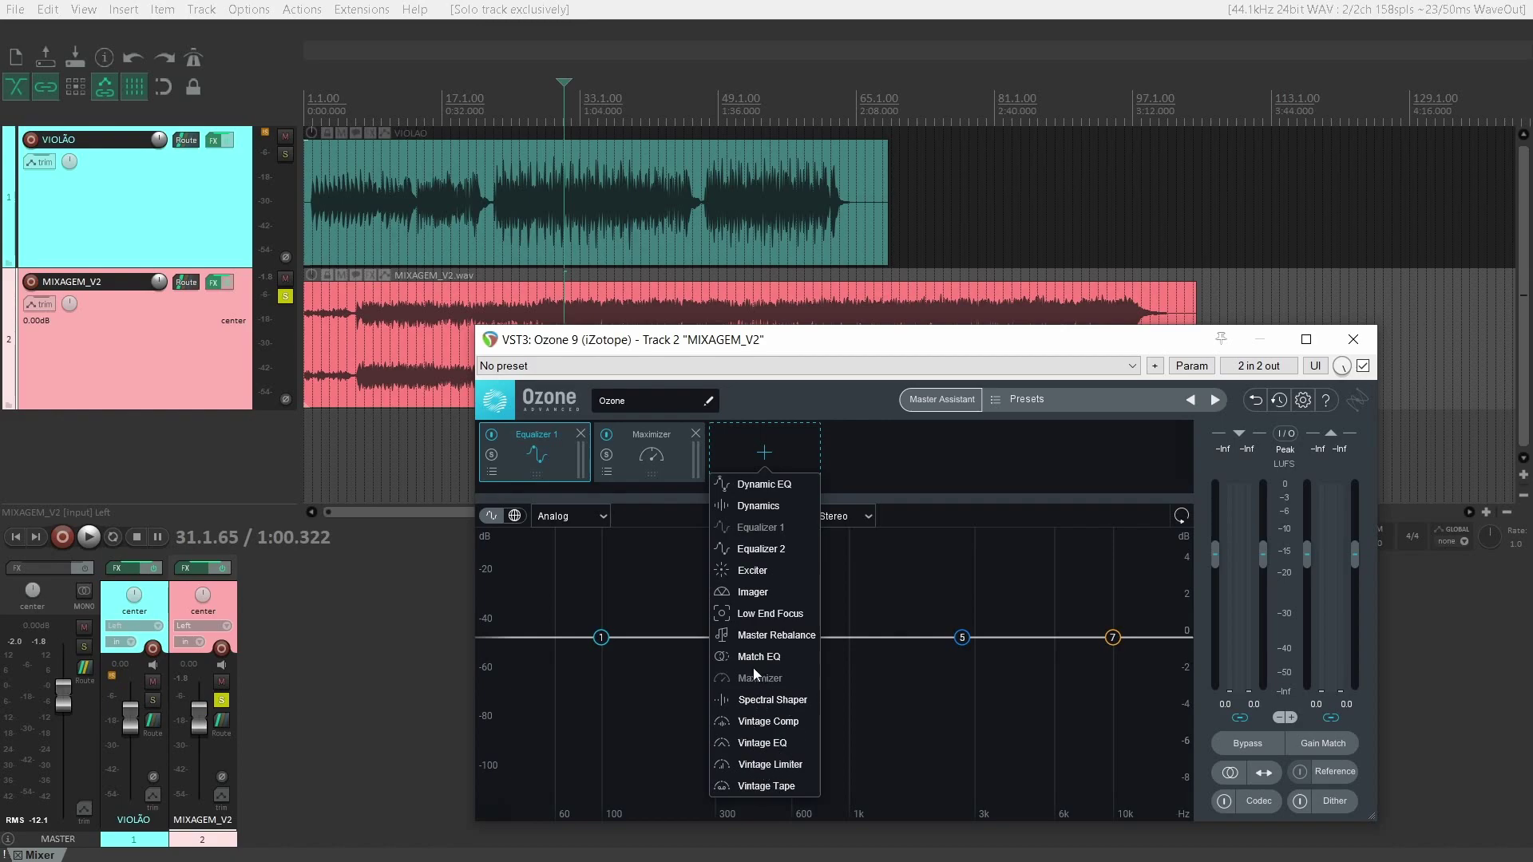
pyautogui.click(895, 463)
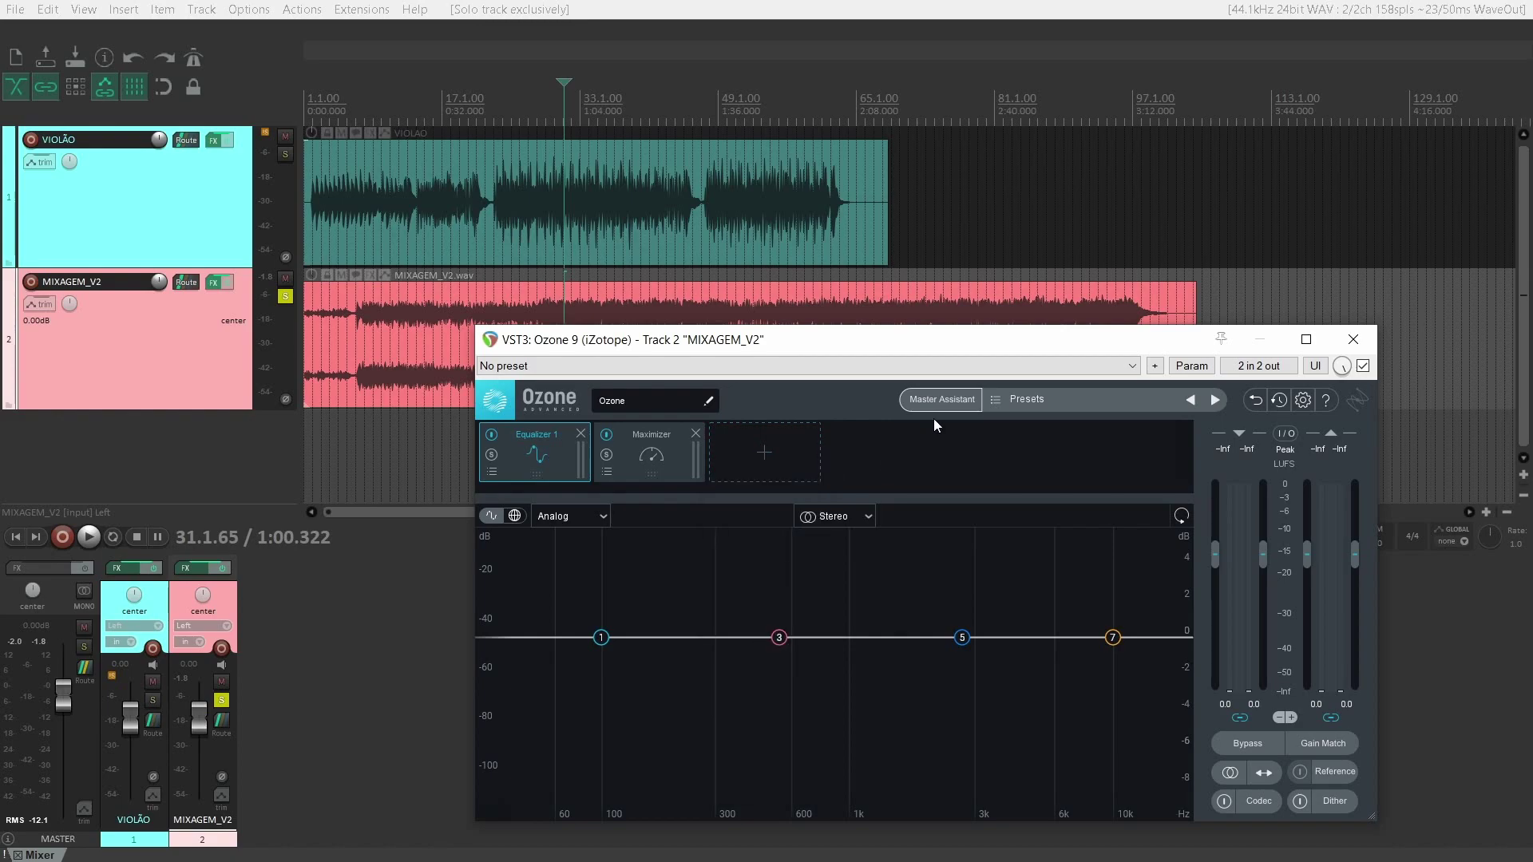
# Set up Ozone's Master Assistant with Modern modules and SO_ALL_ALONE as the loudness and EQ reference track.
pyautogui.click(938, 404)
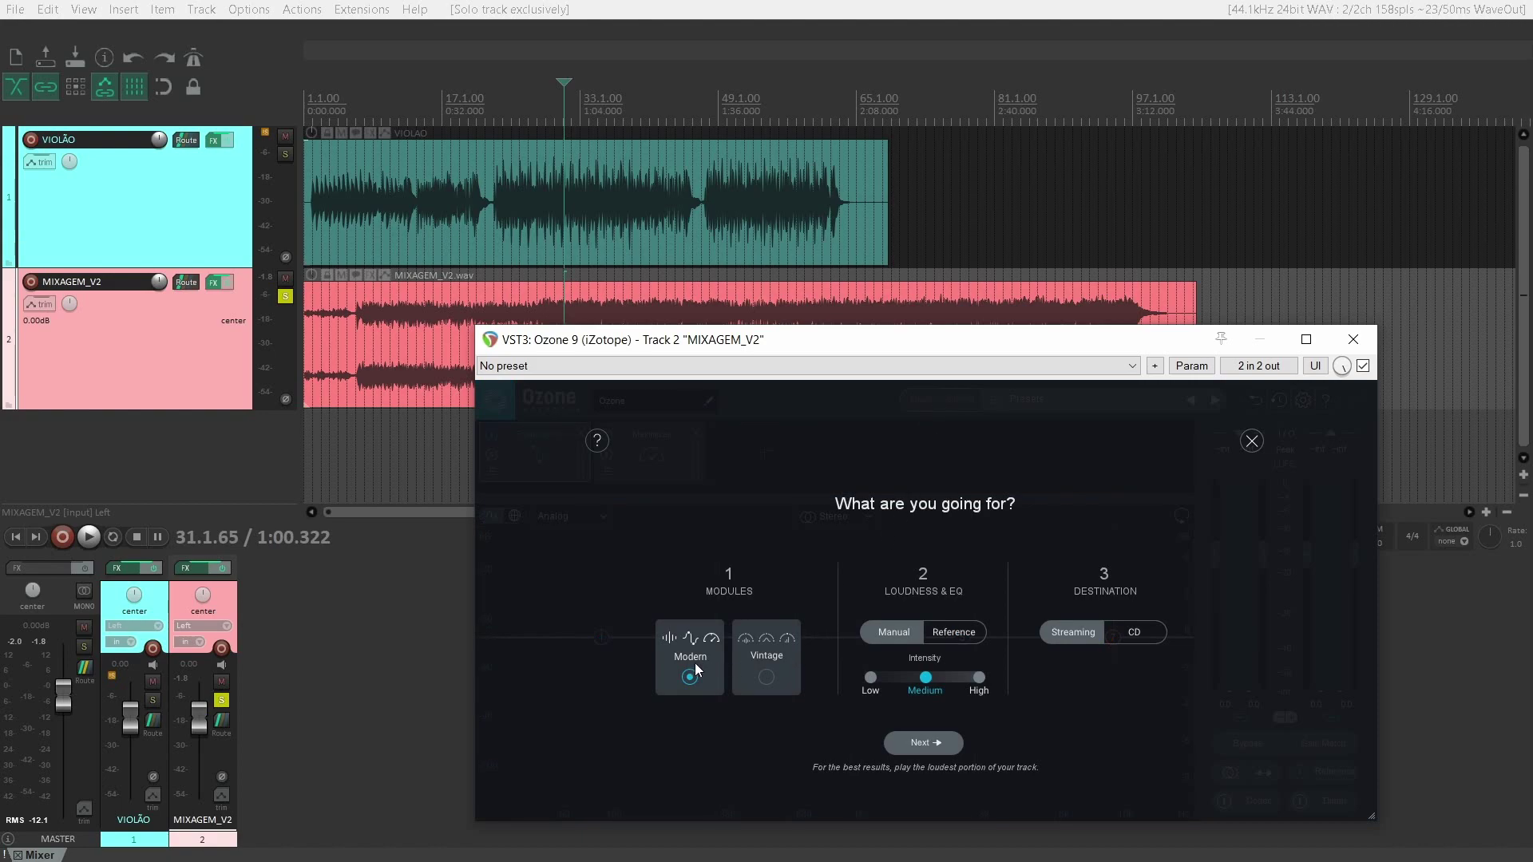
pyautogui.click(766, 678)
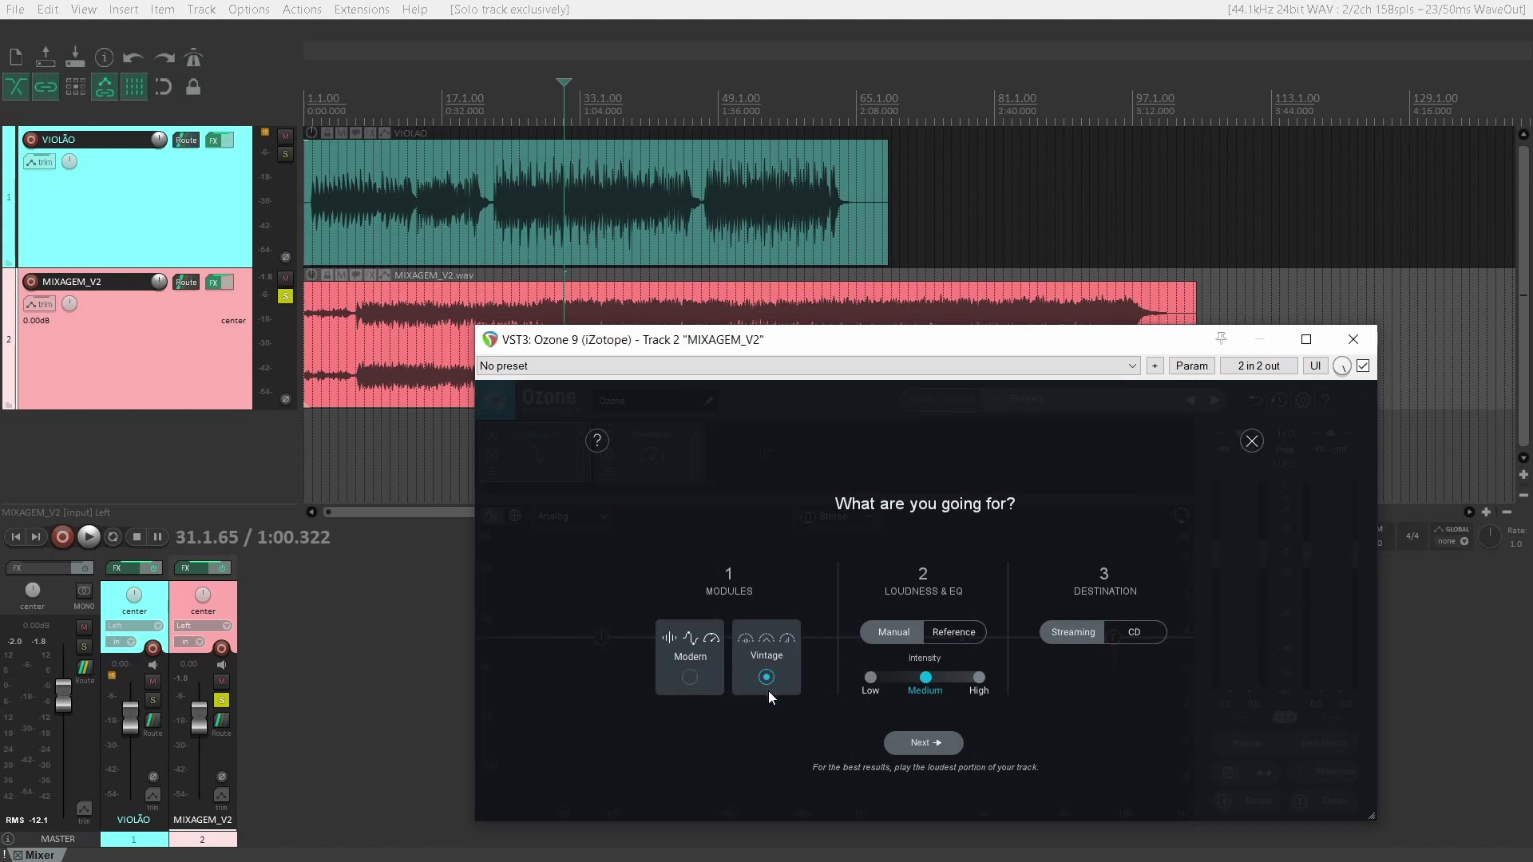
pyautogui.click(690, 678)
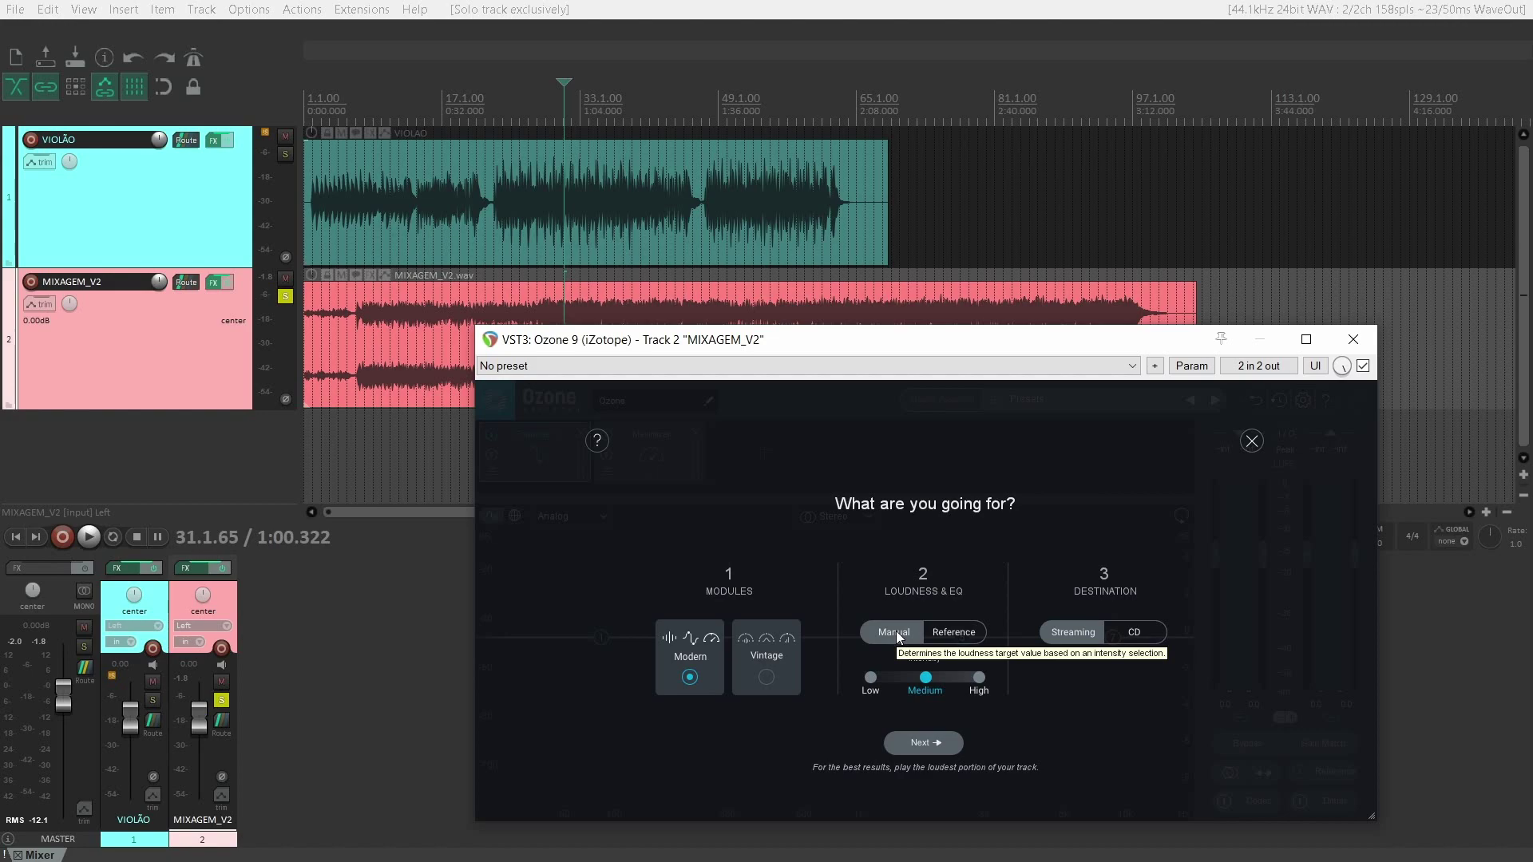
pyautogui.click(974, 637)
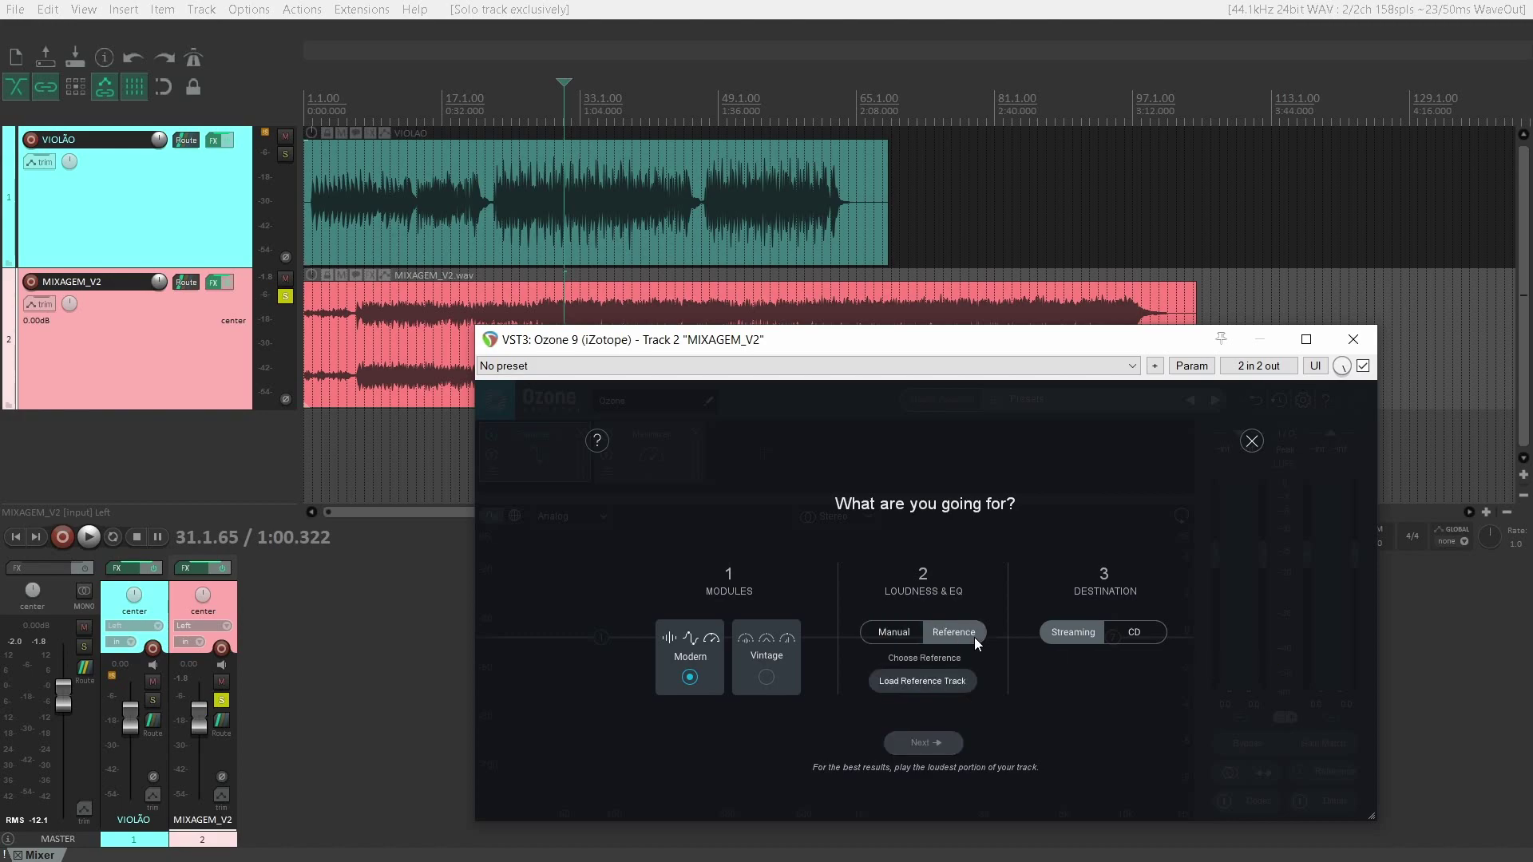
pyautogui.click(912, 687)
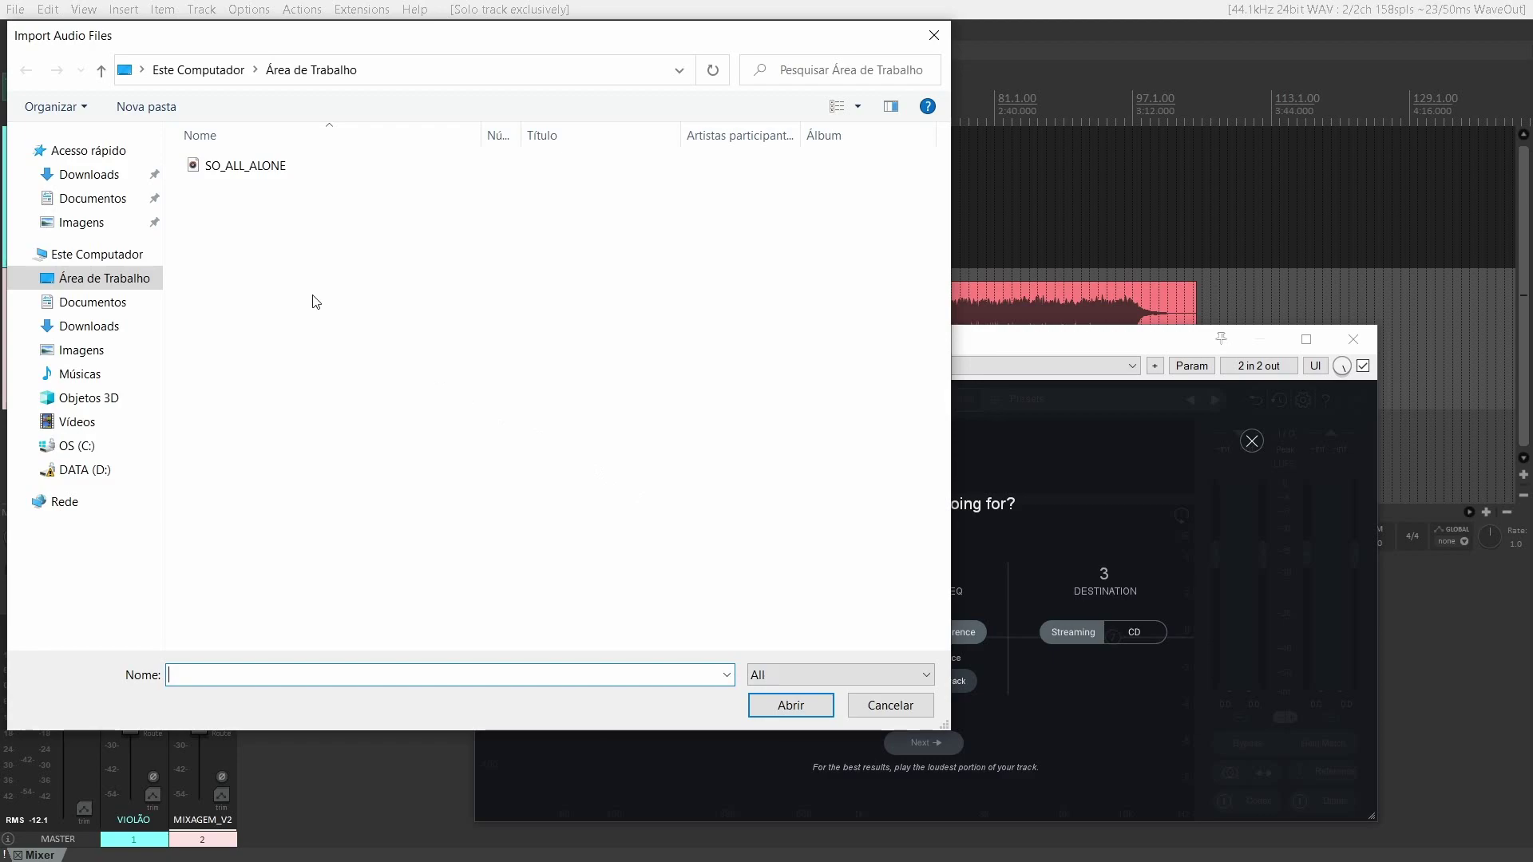
pyautogui.doubleClick(232, 169)
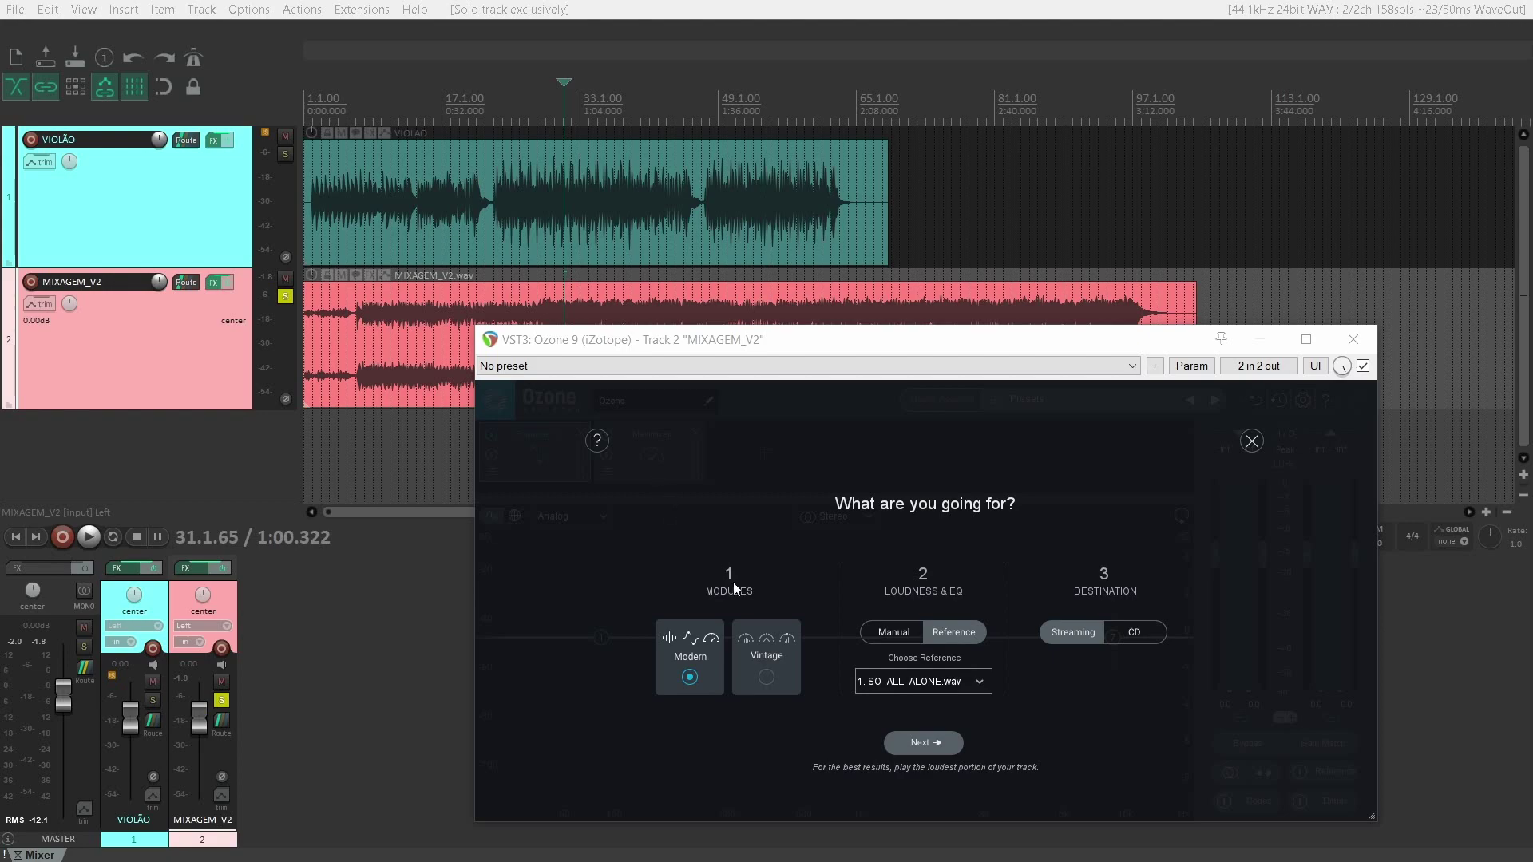
# Run the Master Assistant analysis on the playing mix, end playback and accept the suggested mastering chain.
pyautogui.click(924, 744)
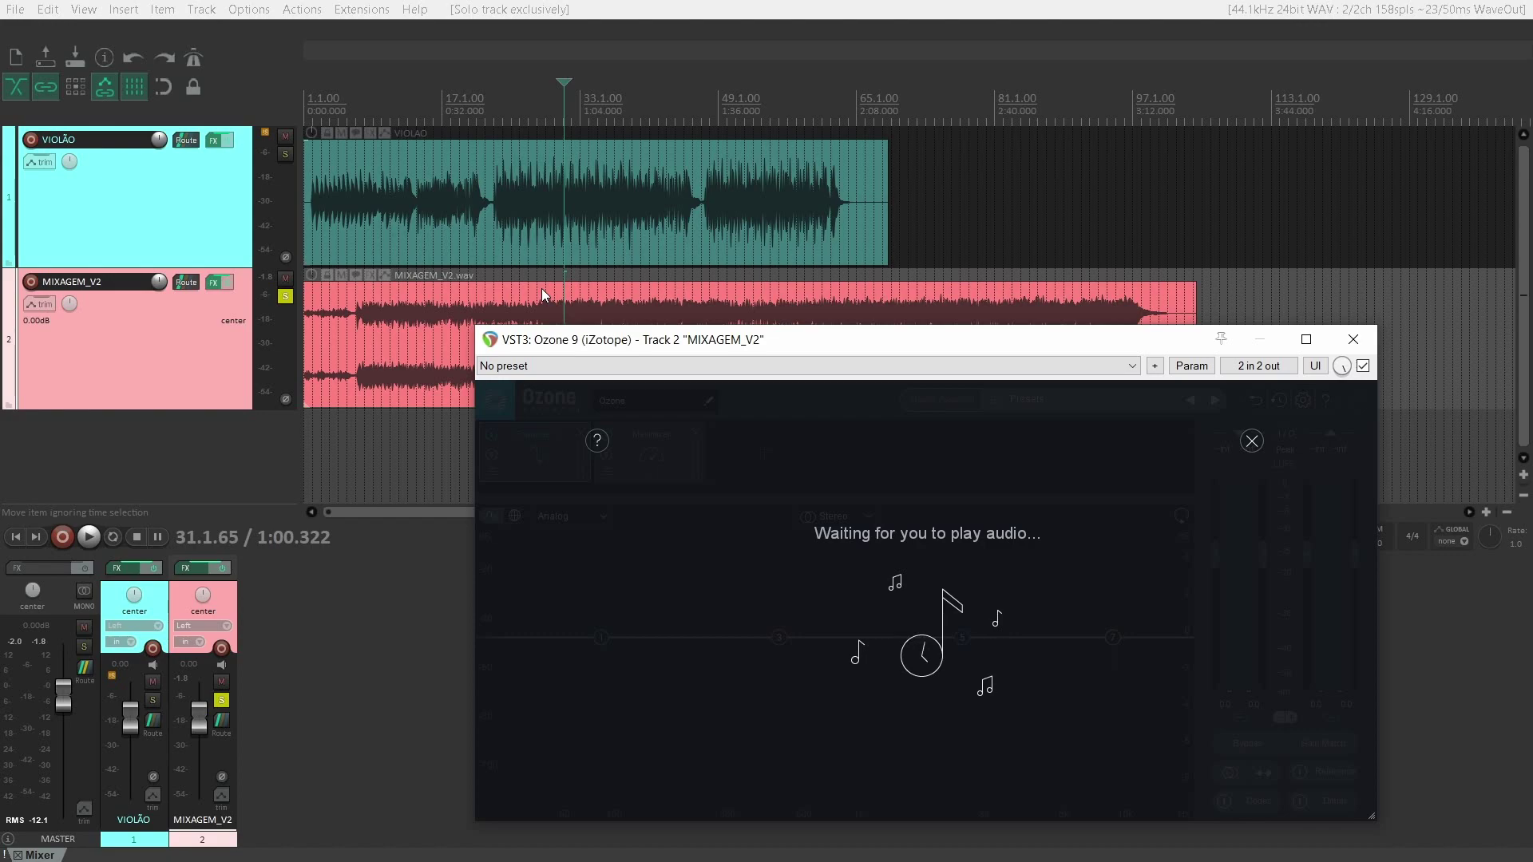
pyautogui.press('space')
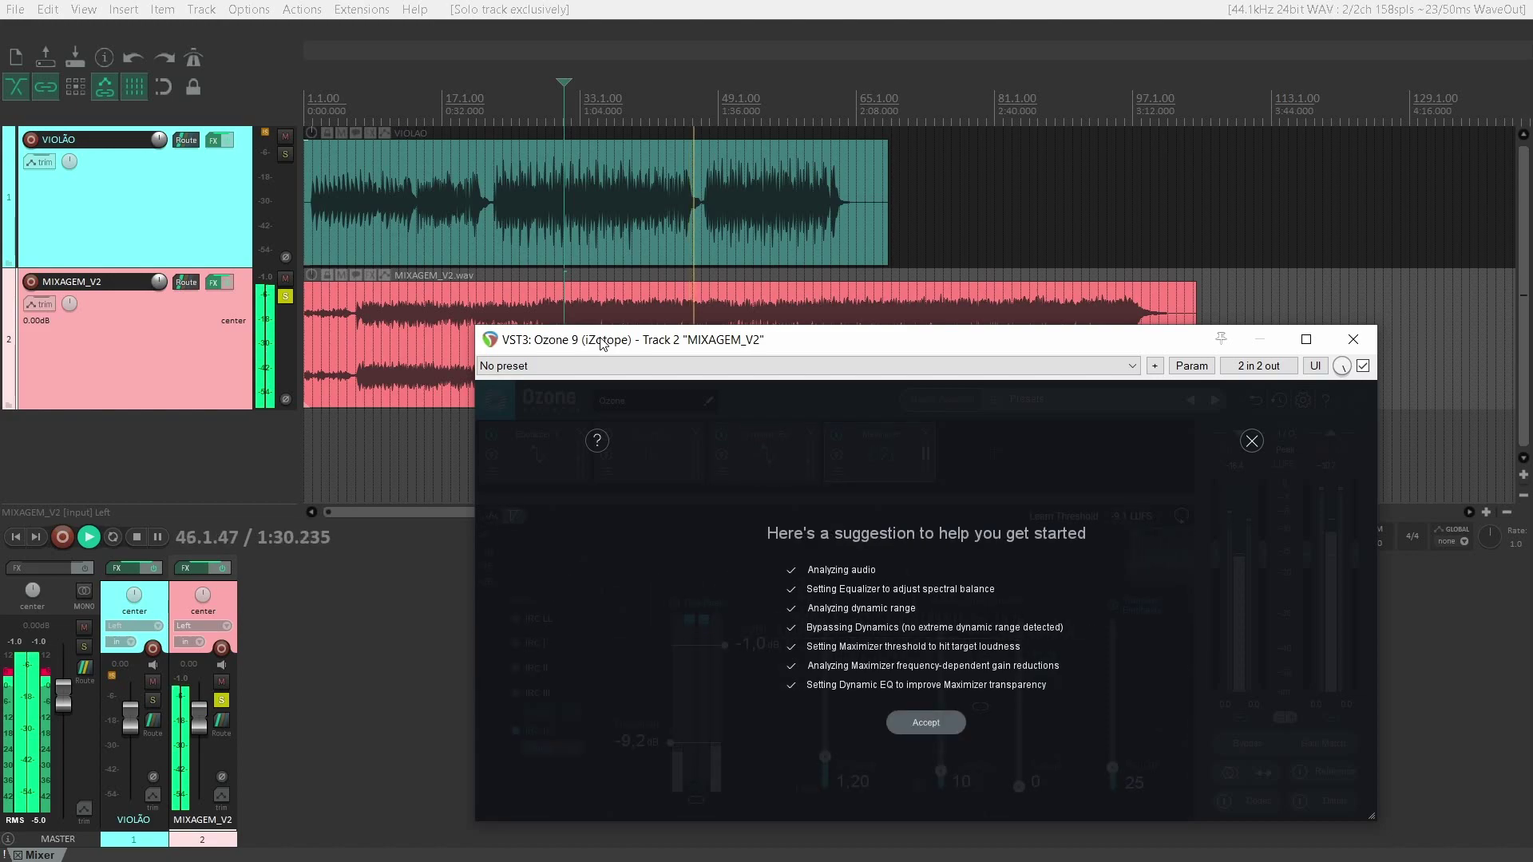
pyautogui.press('space')
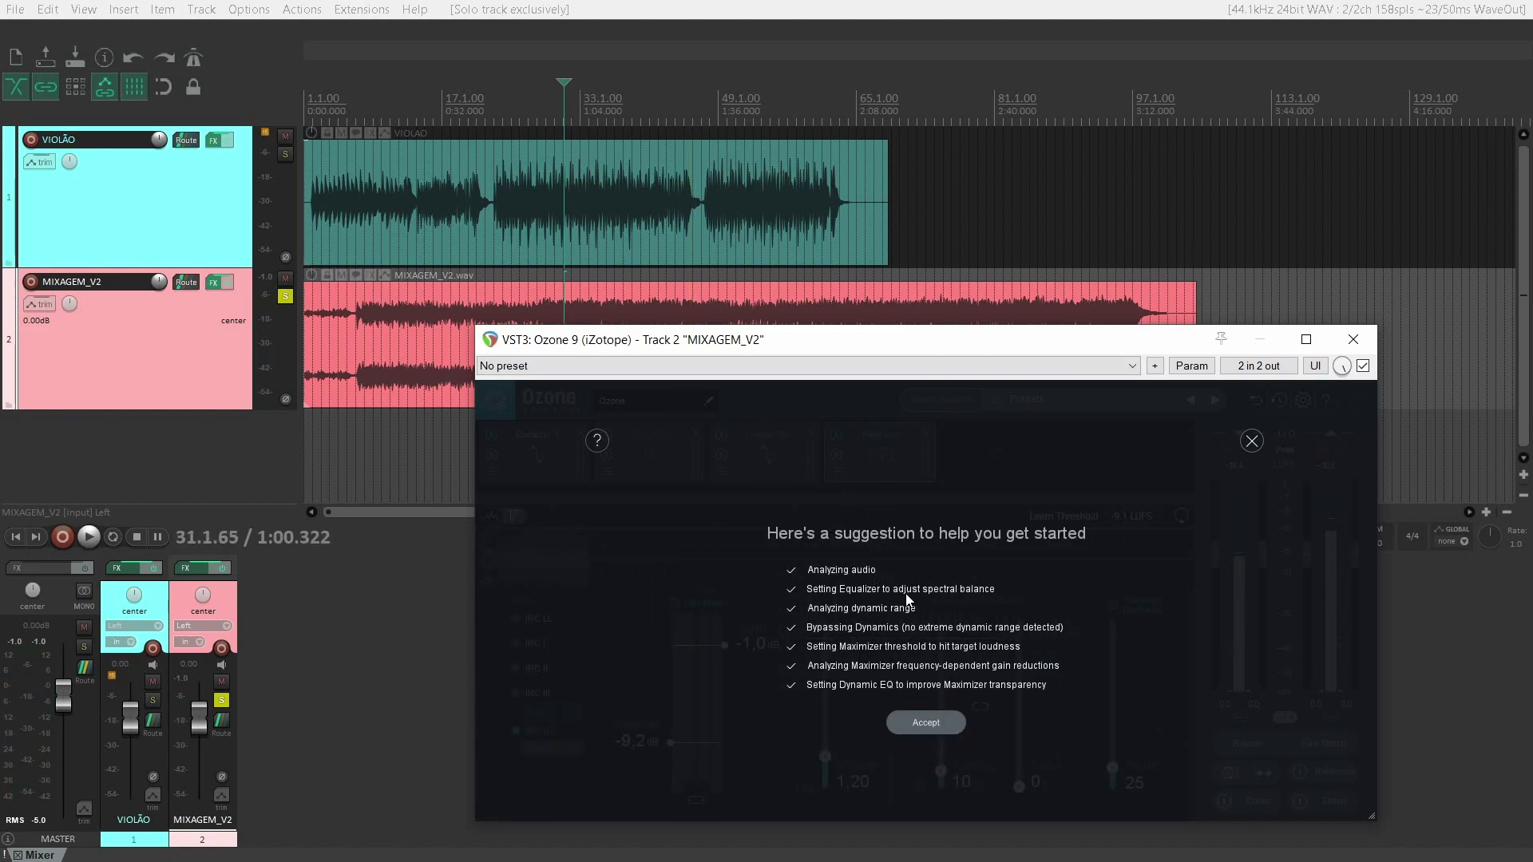
pyautogui.click(934, 727)
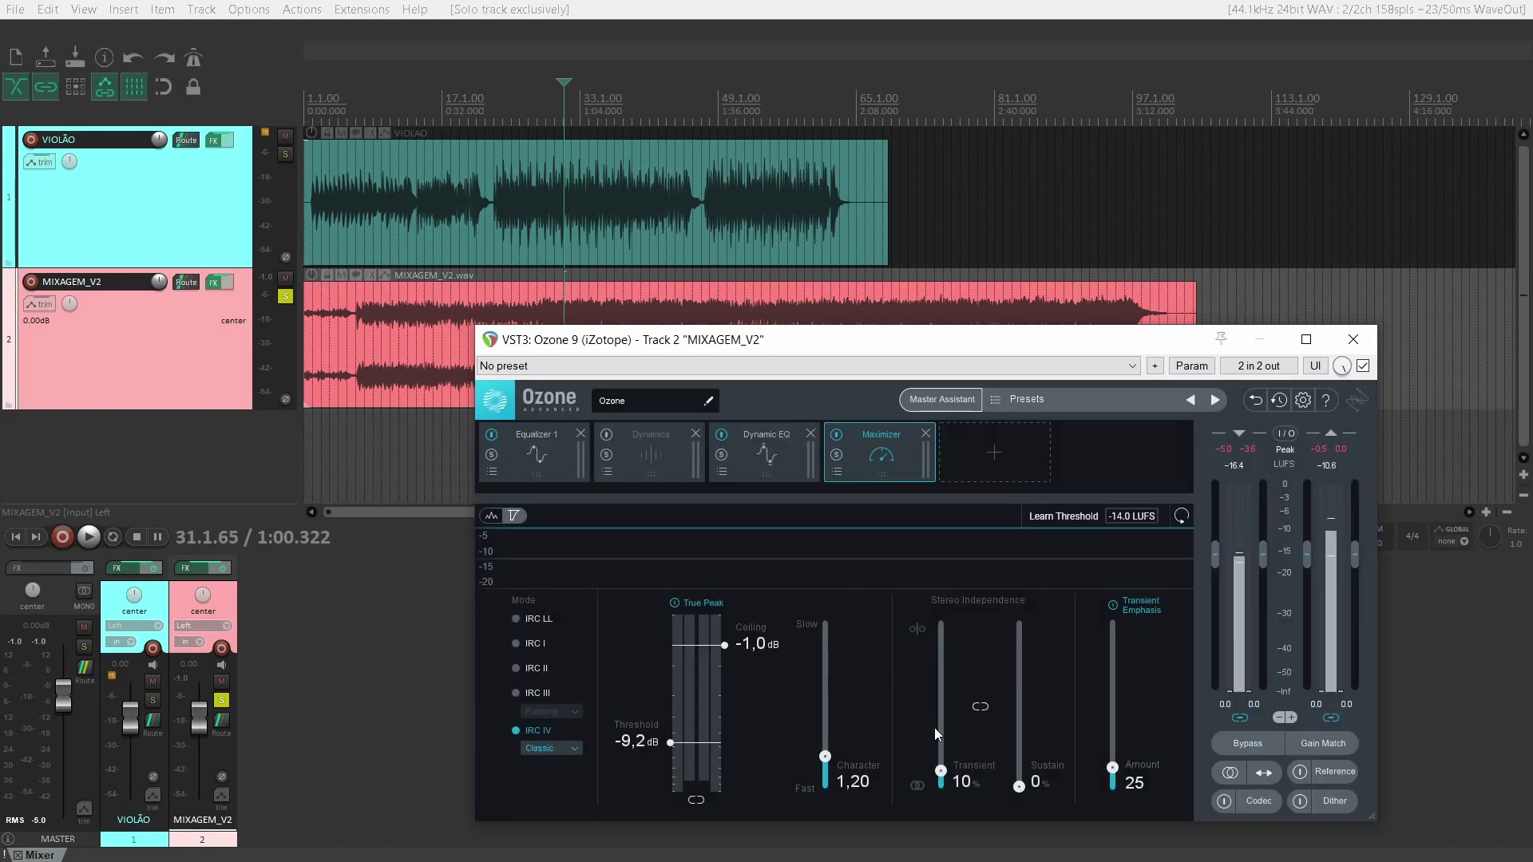
# Examine the suggested Equalizer 1, Dynamics, Dynamic EQ and Maximizer settings, both with the mix stopped and during playback.
pyautogui.click(538, 461)
pyautogui.click(653, 459)
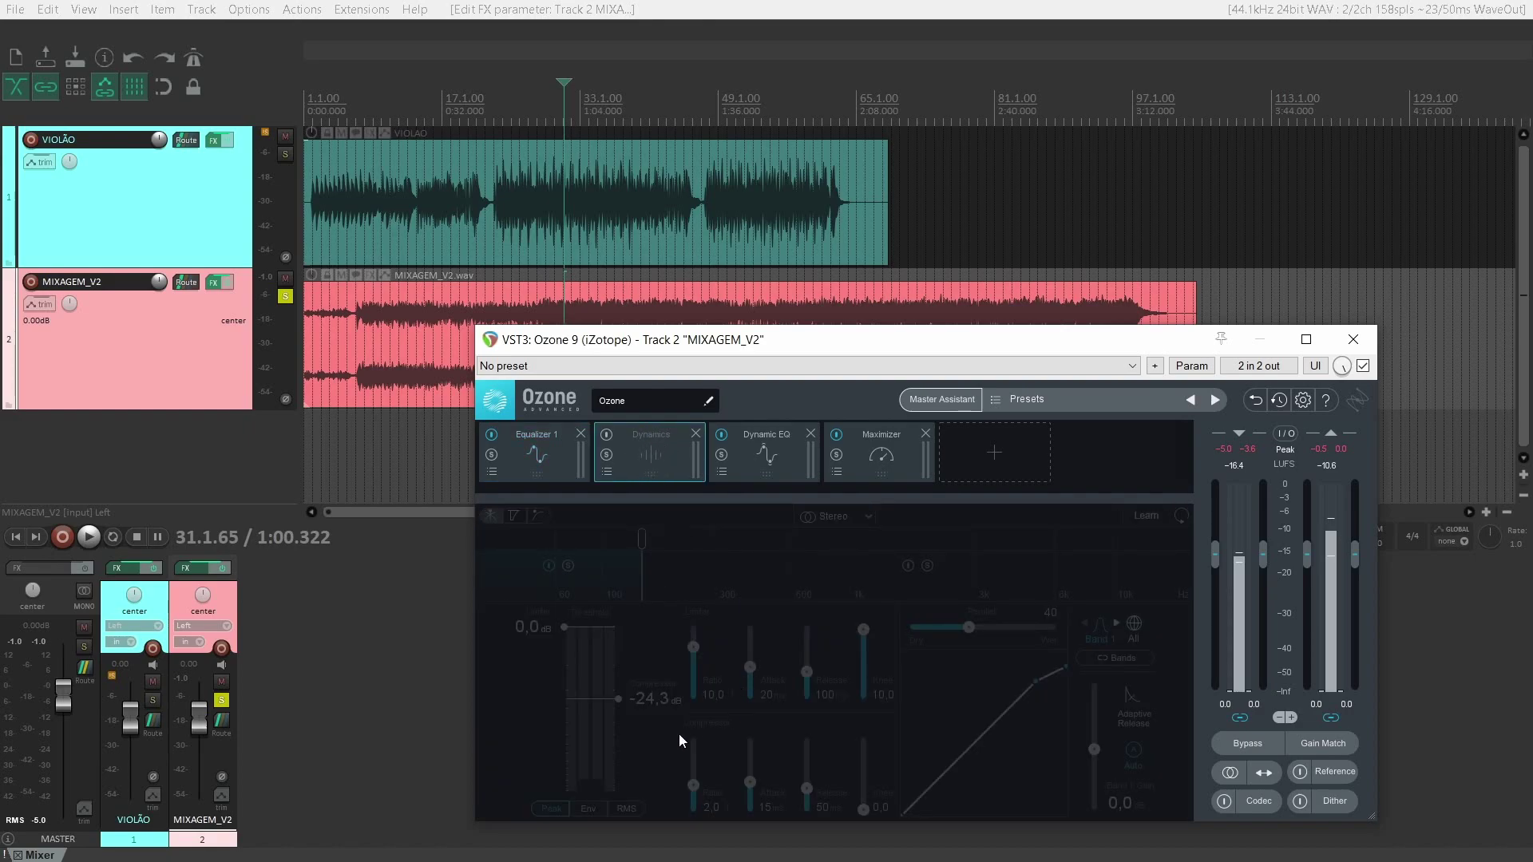
pyautogui.click(760, 444)
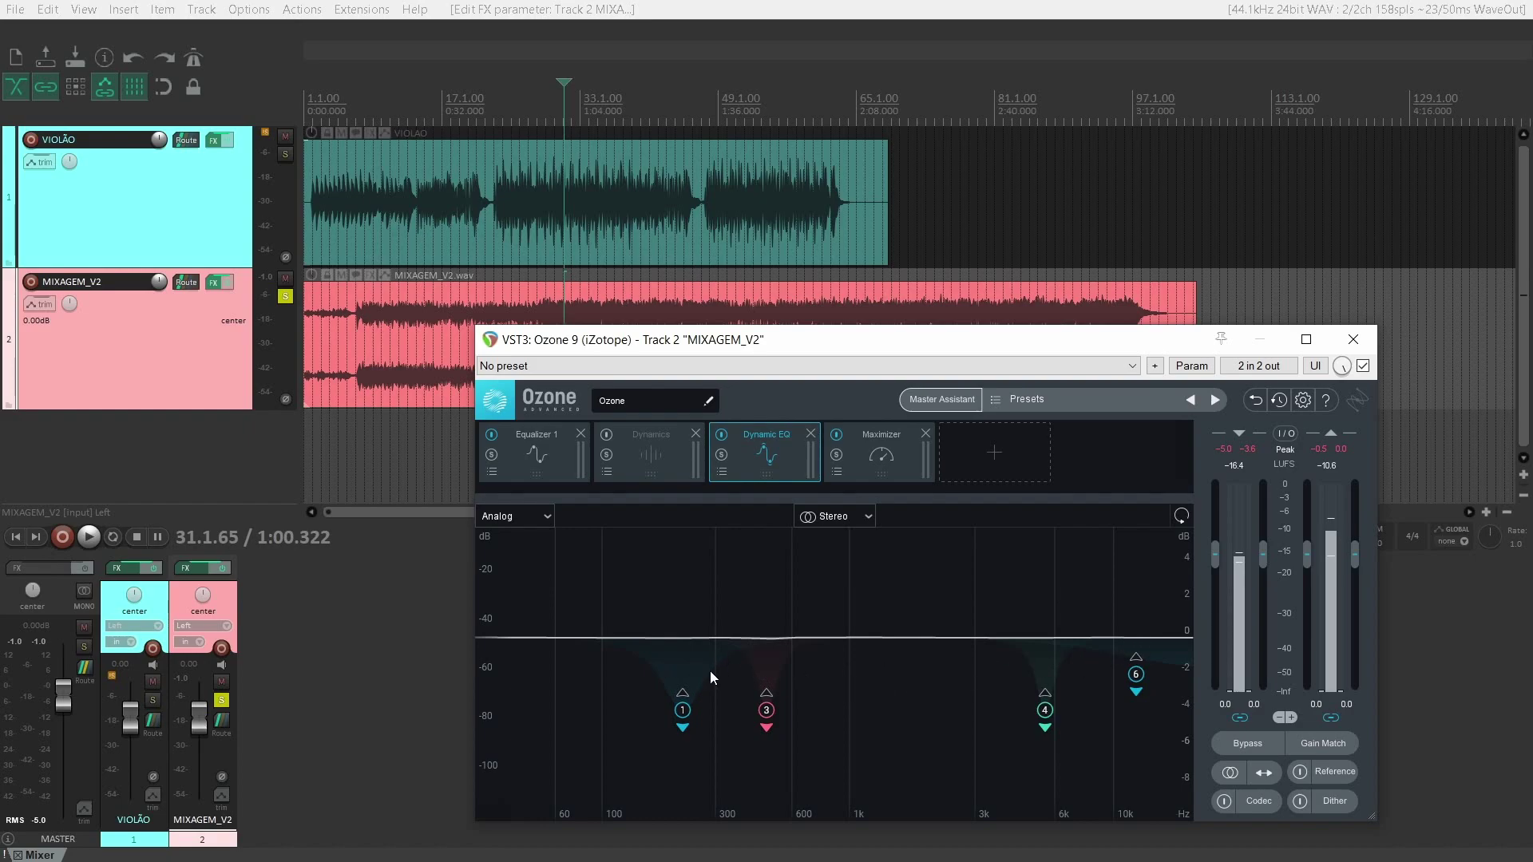
pyautogui.click(882, 453)
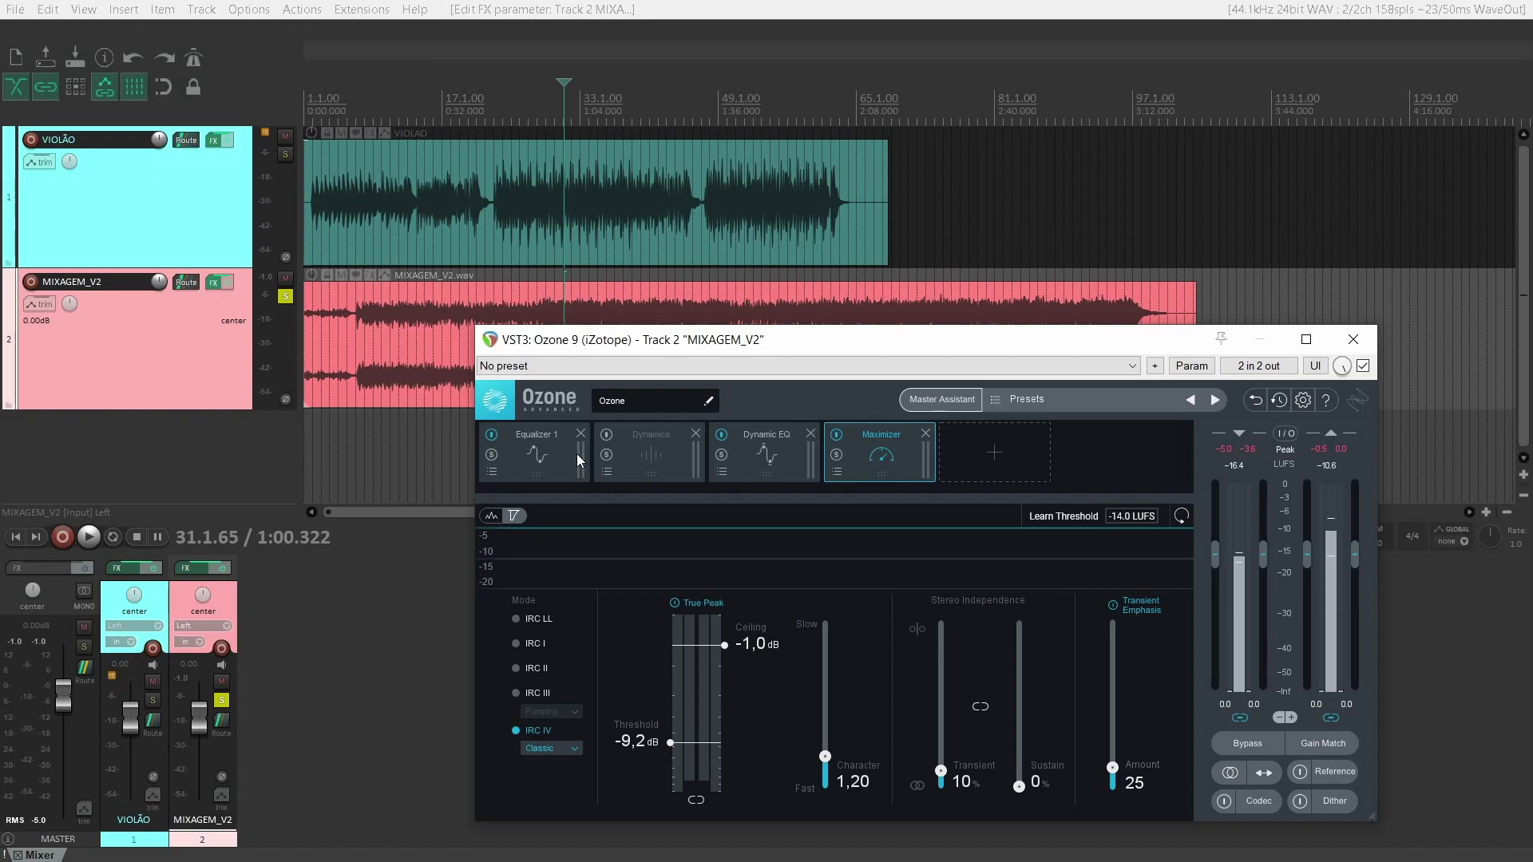
pyautogui.press('space')
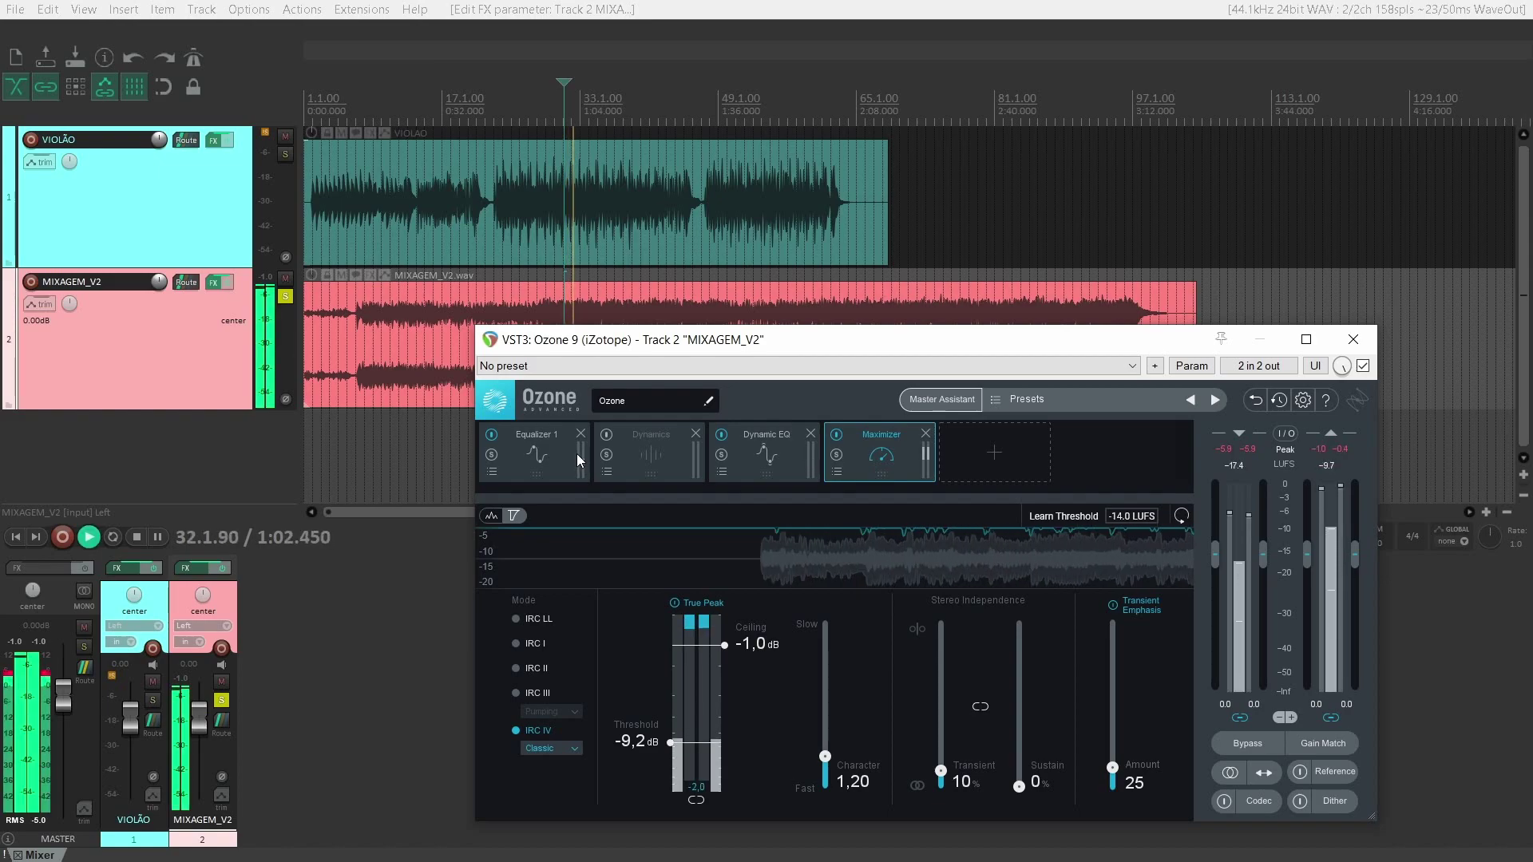
pyautogui.click(576, 454)
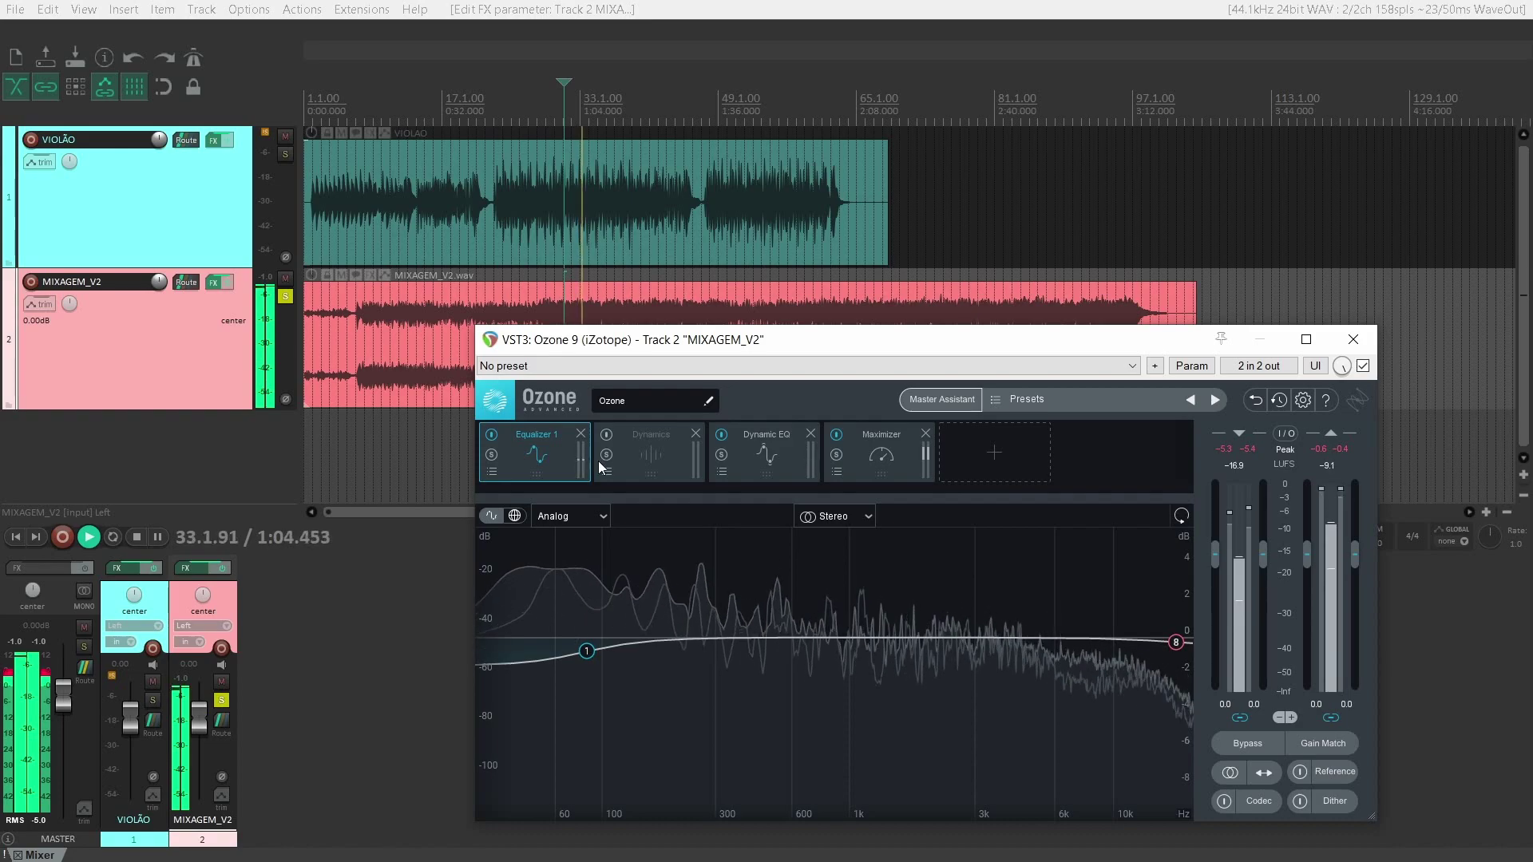
pyautogui.click(680, 461)
pyautogui.click(752, 461)
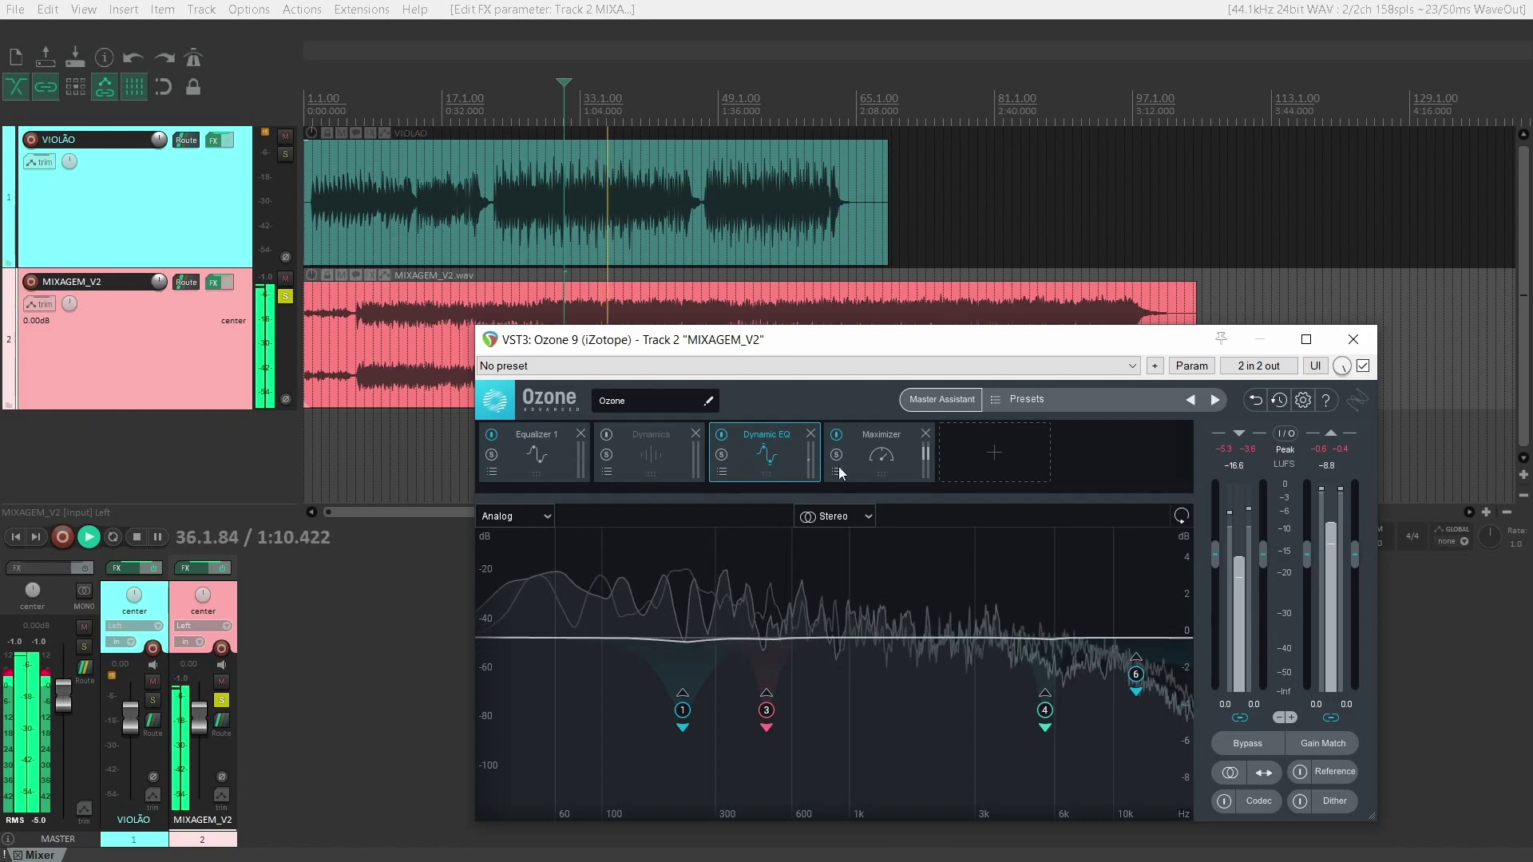
pyautogui.click(888, 450)
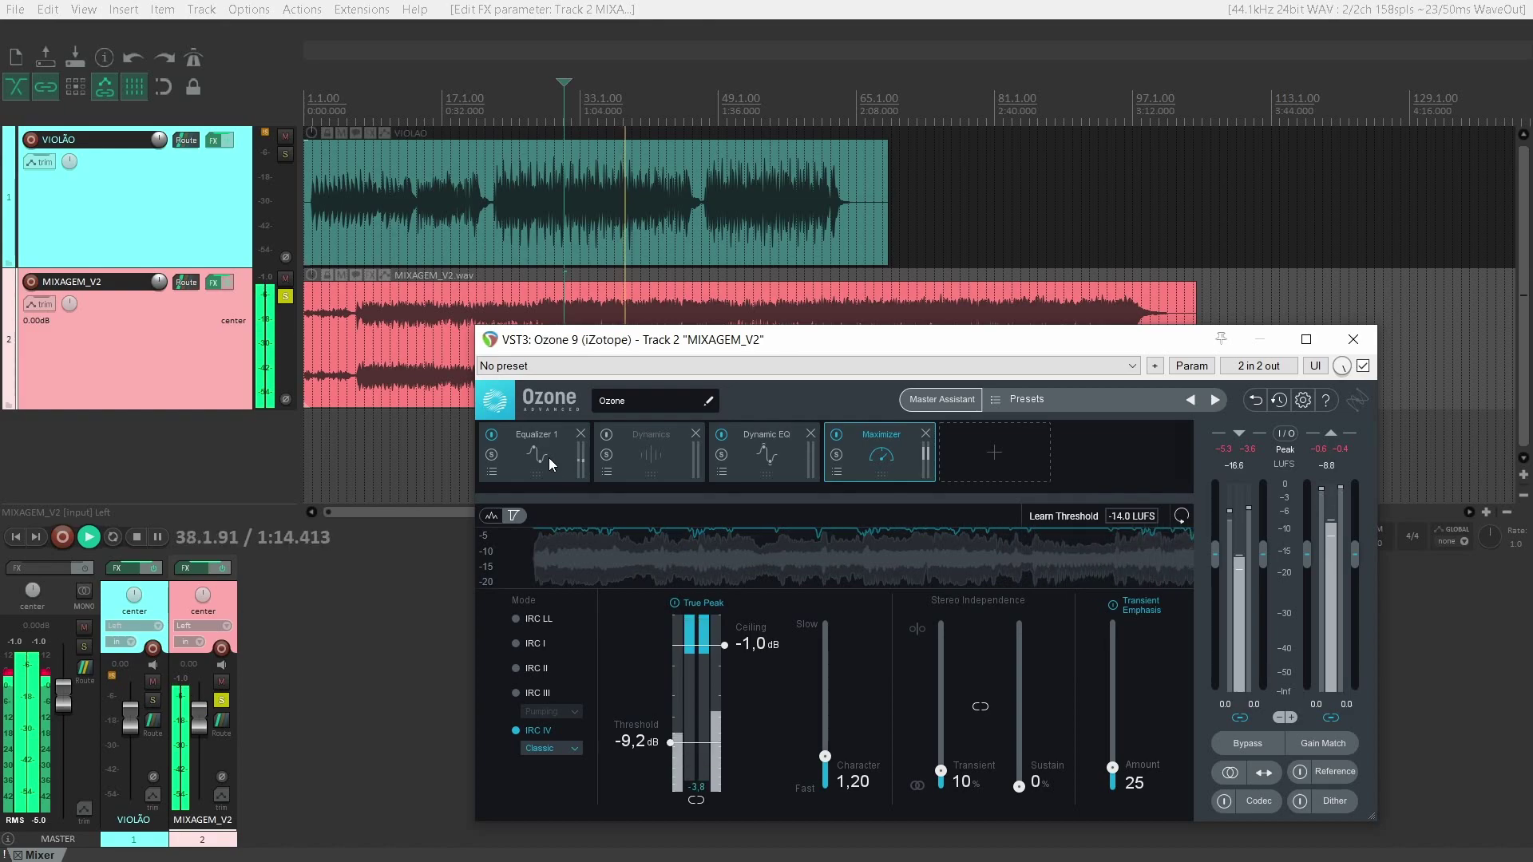
pyautogui.press('space')
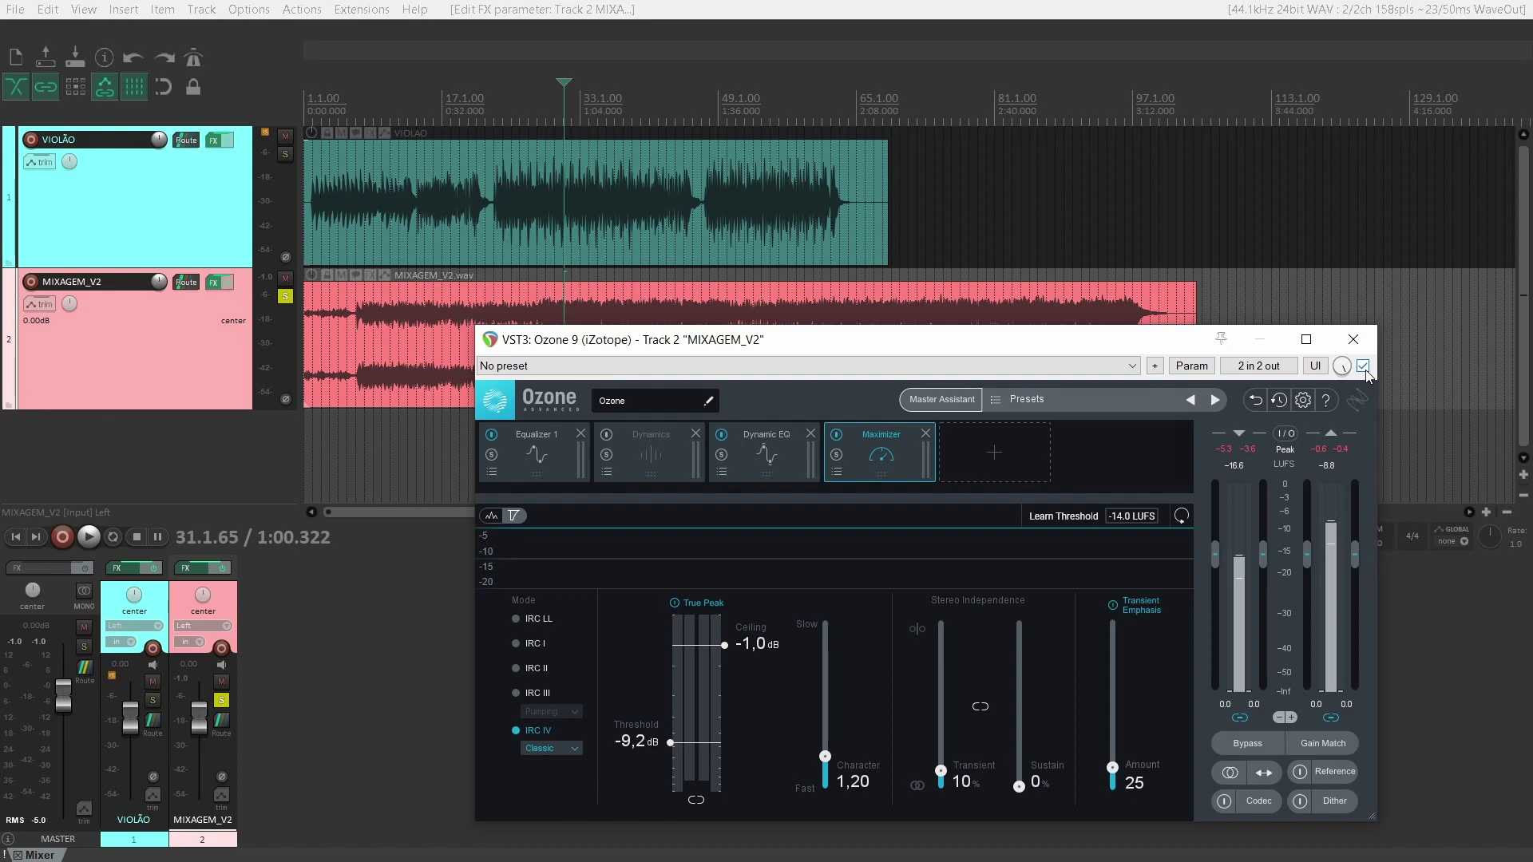
# Compare the mix with and without Ozone 9 by toggling its bypass during playback, leaving it enabled and closing the plugin.
pyautogui.press('space')
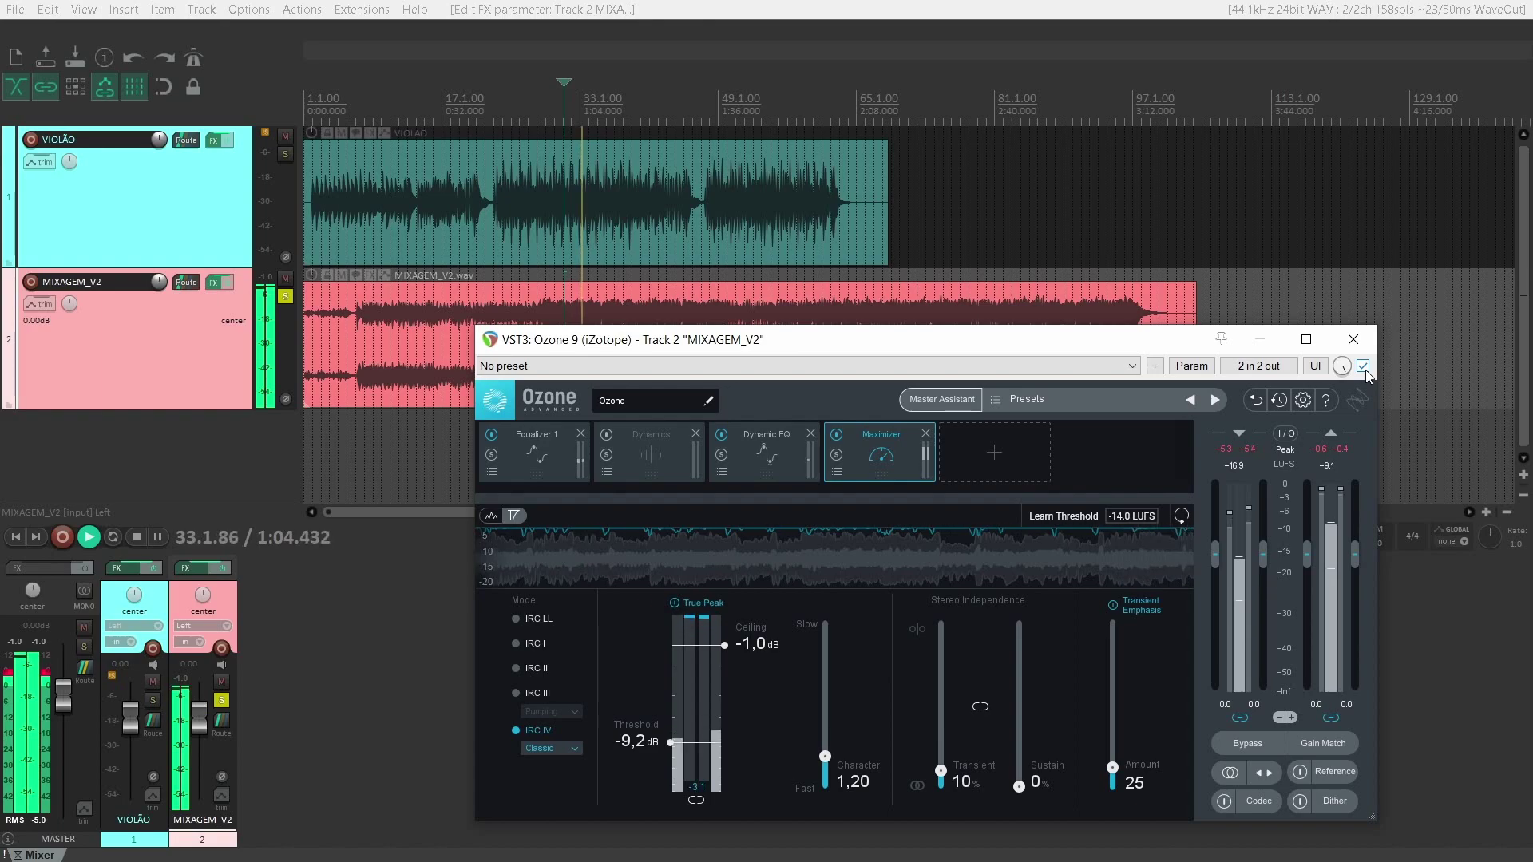
pyautogui.click(1364, 368)
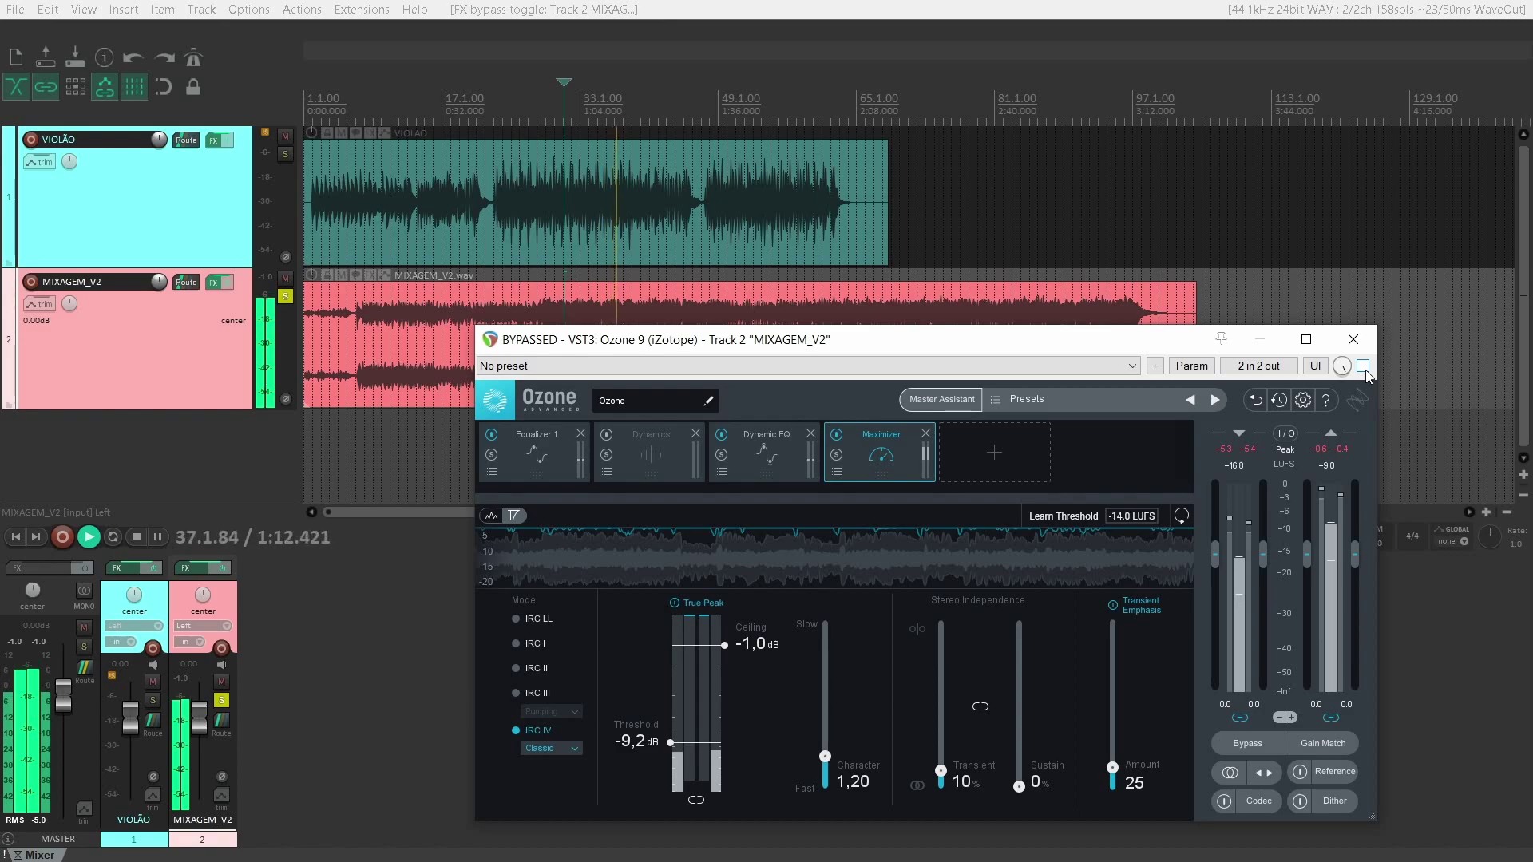
pyautogui.click(1363, 367)
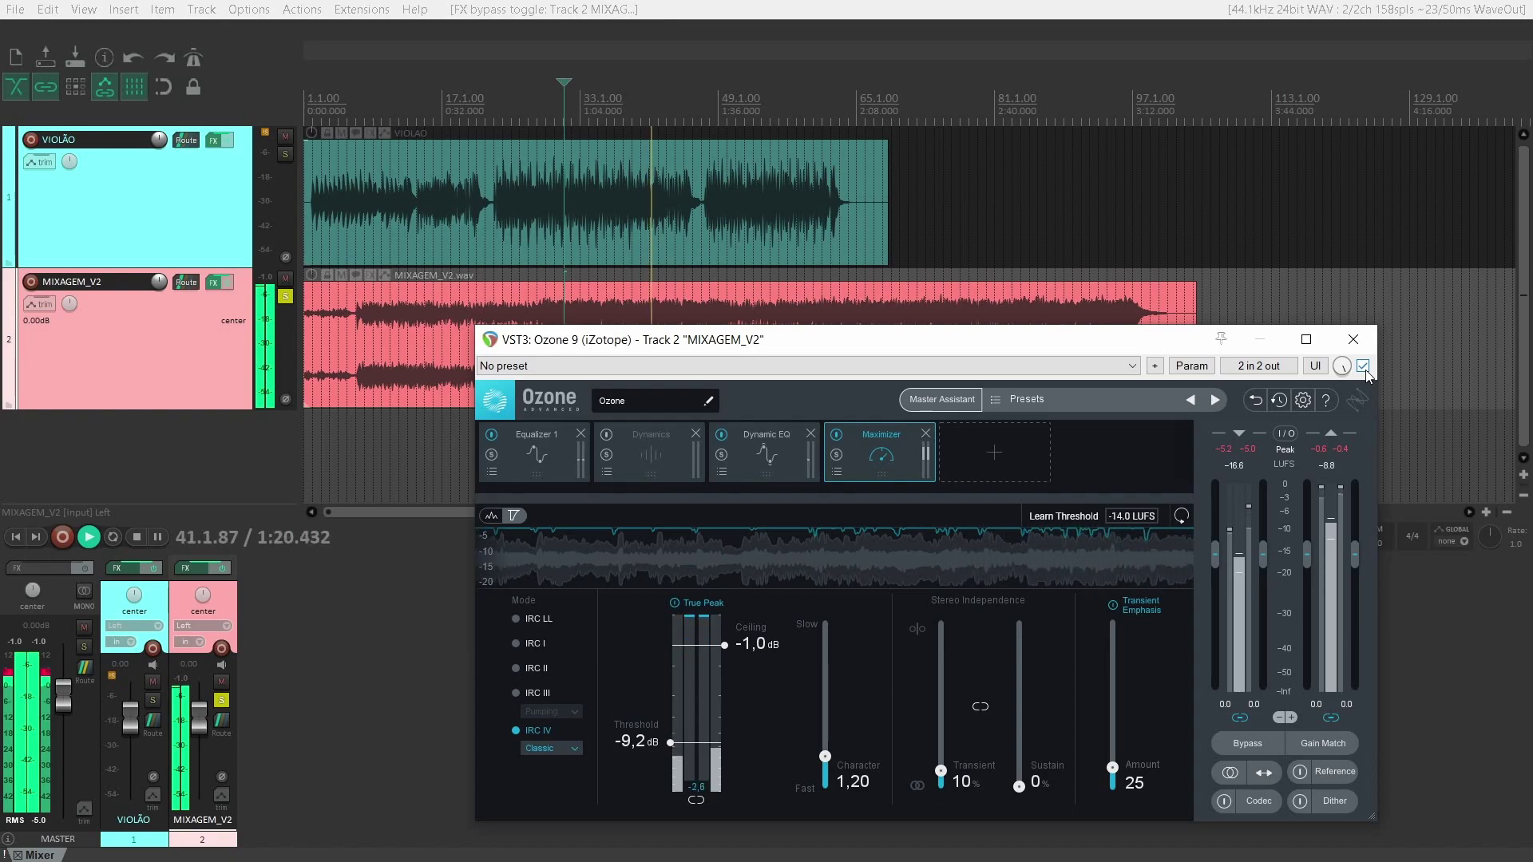
pyautogui.click(1364, 368)
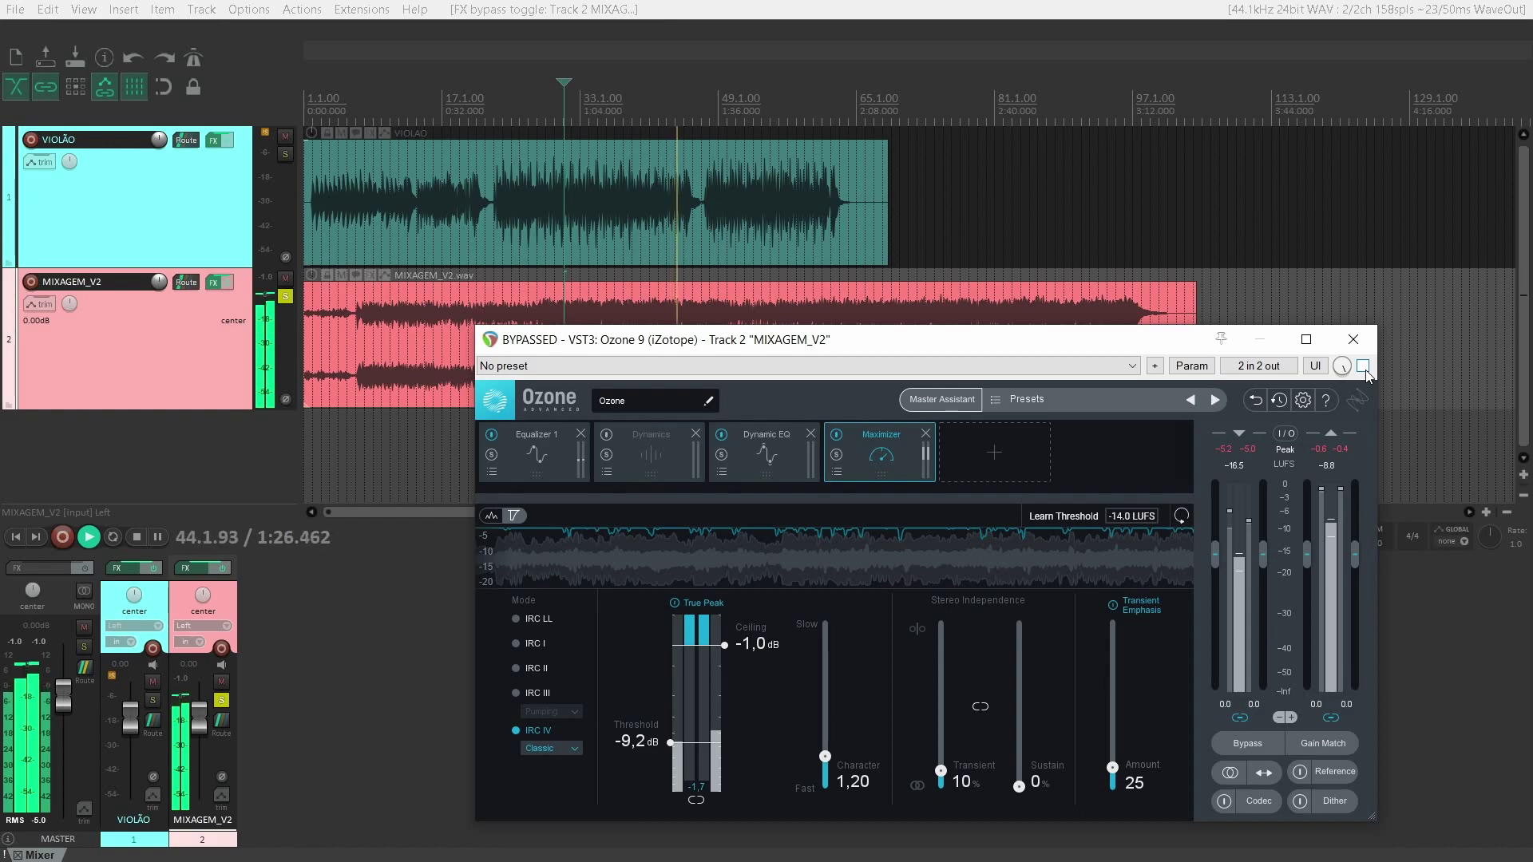
pyautogui.click(1364, 370)
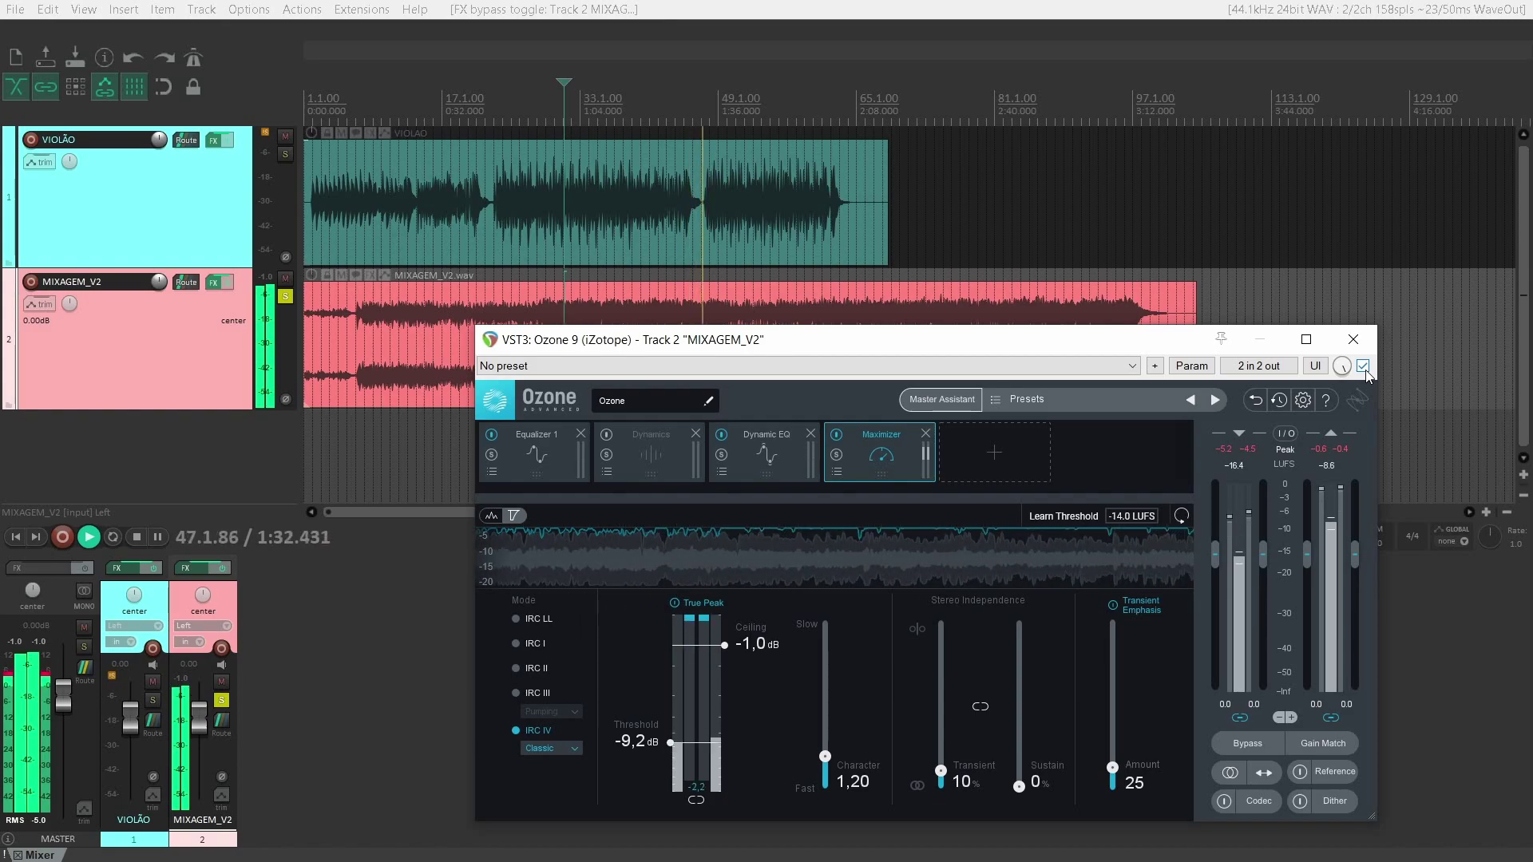
pyautogui.click(1364, 369)
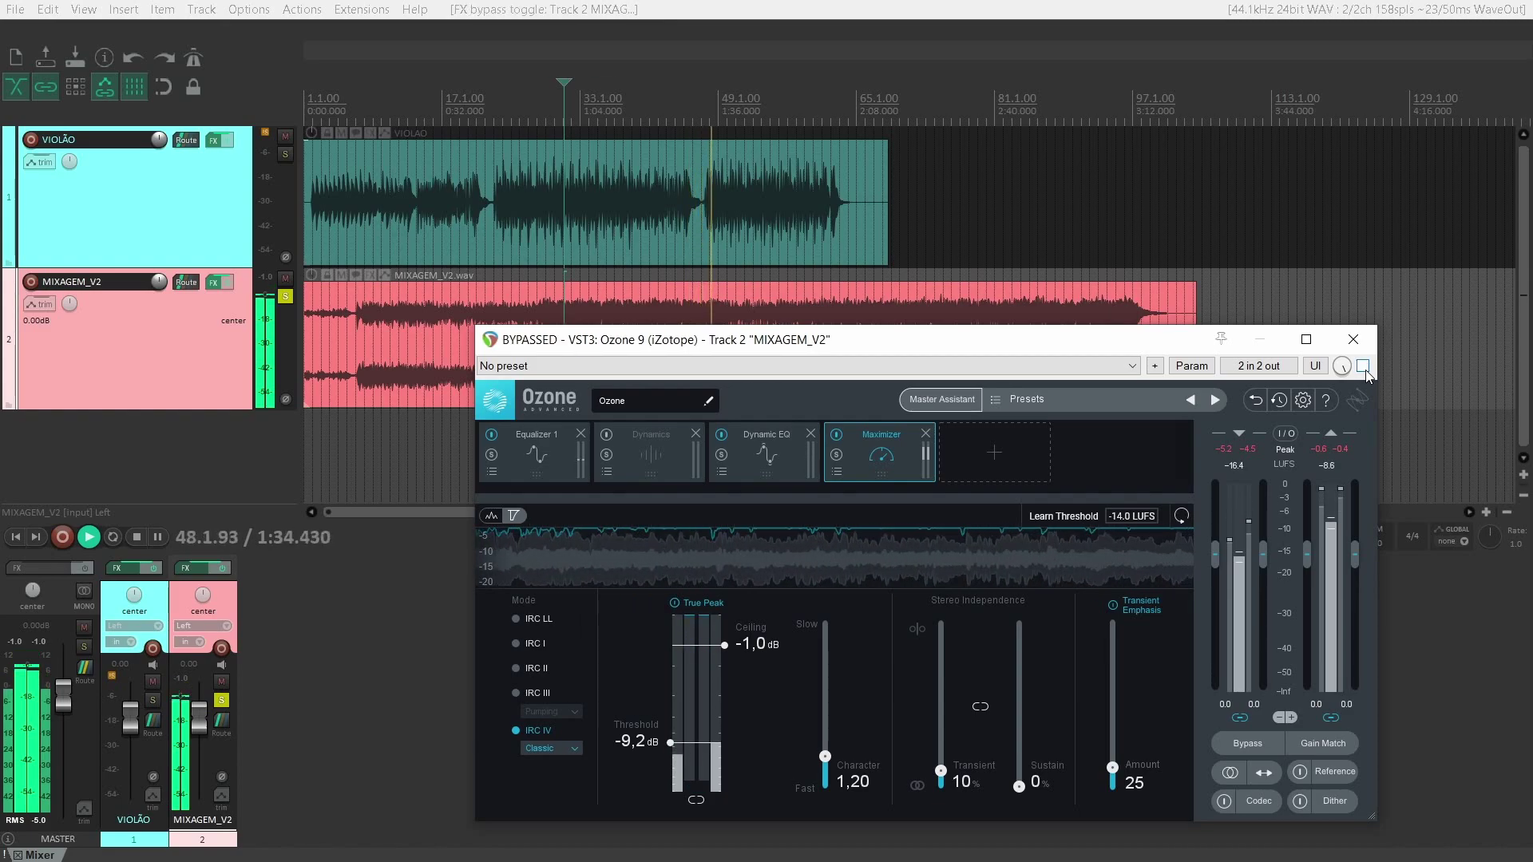
pyautogui.click(1364, 369)
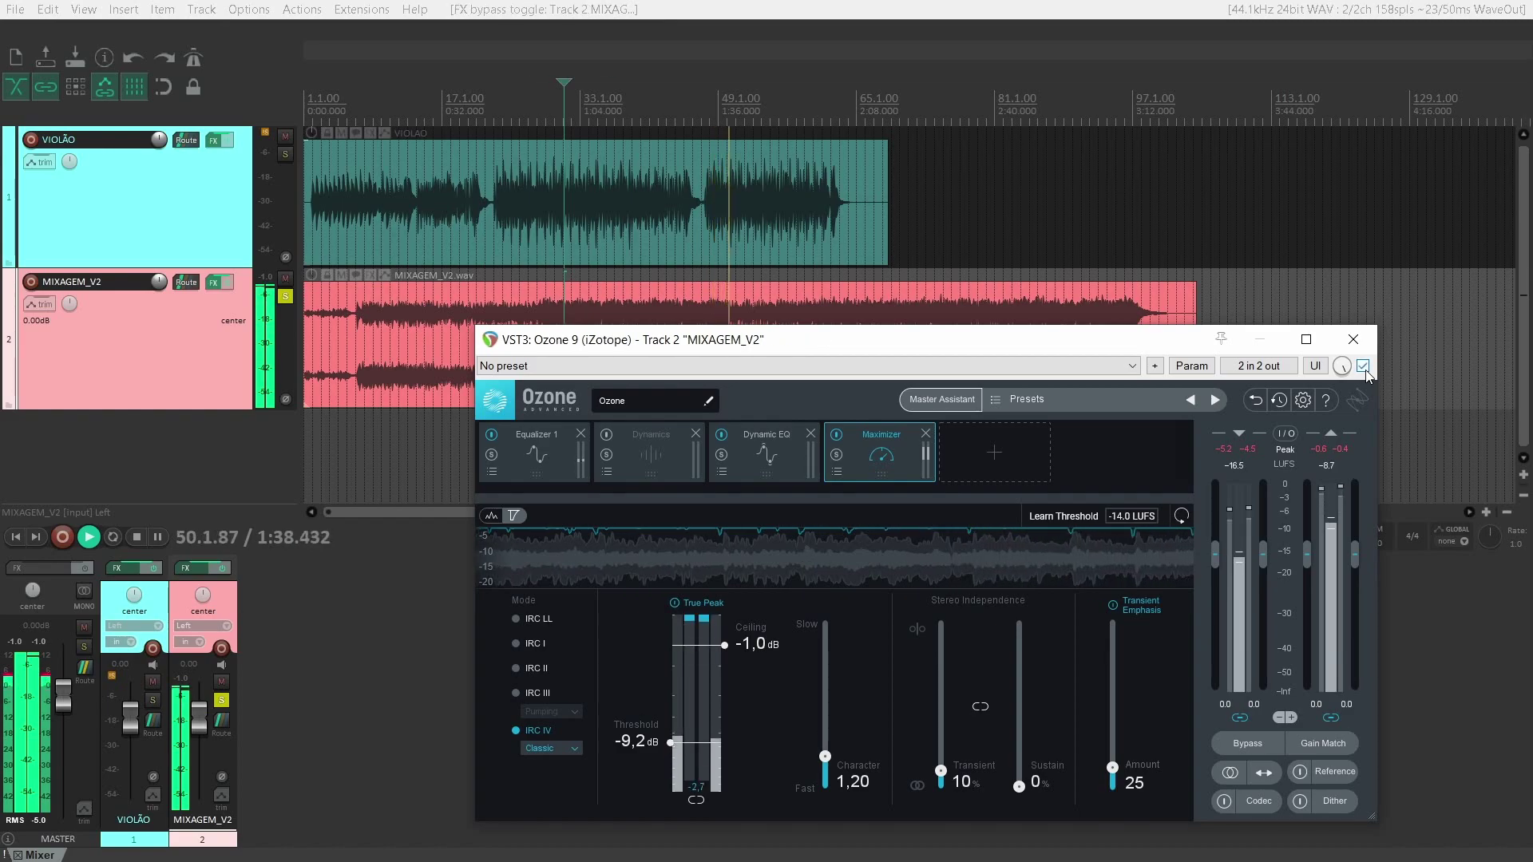
pyautogui.press('space')
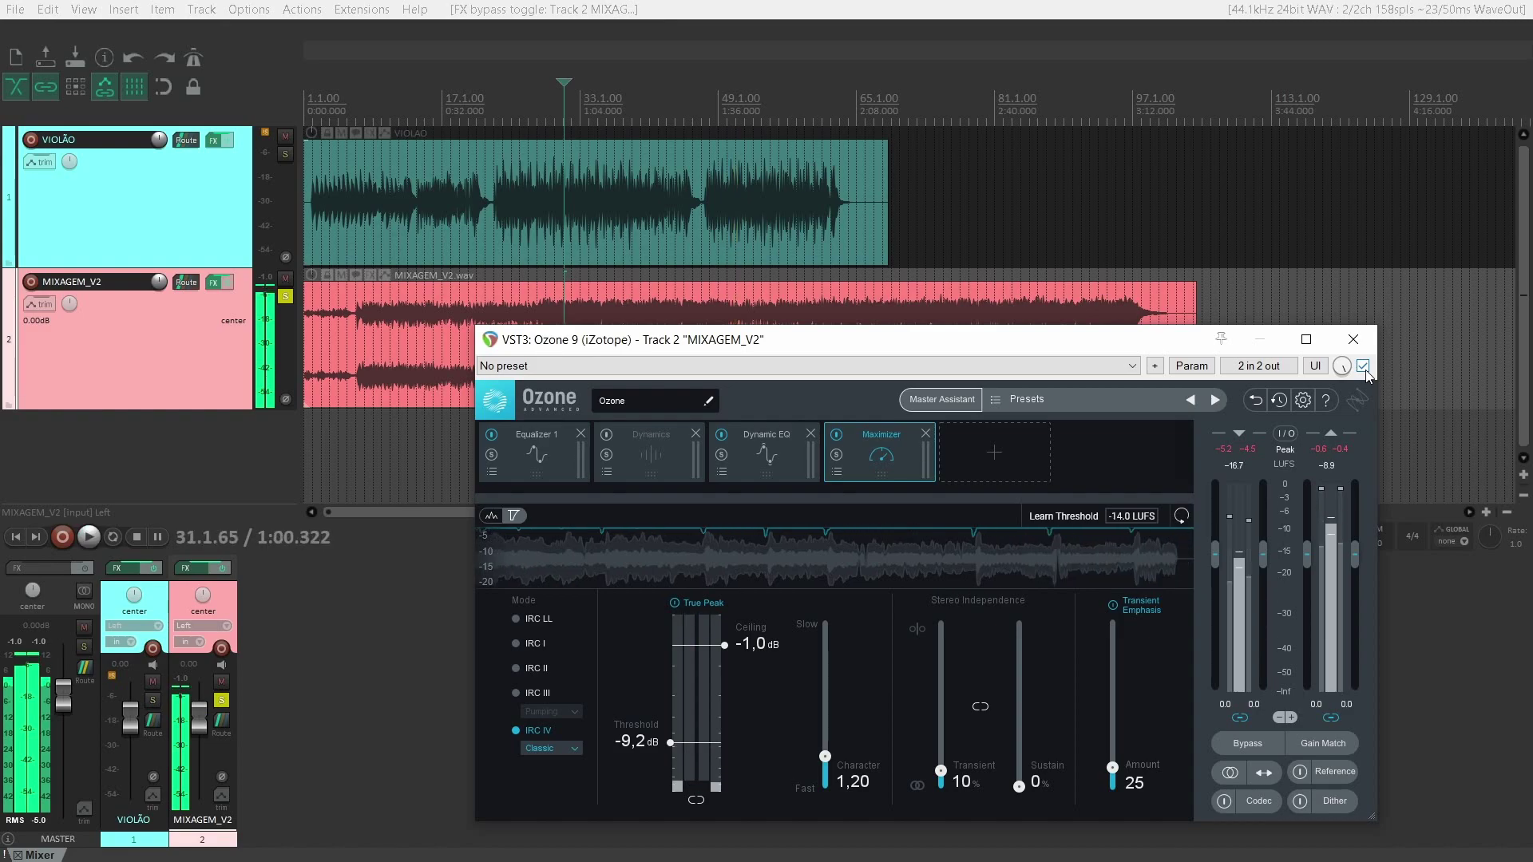
pyautogui.click(1353, 339)
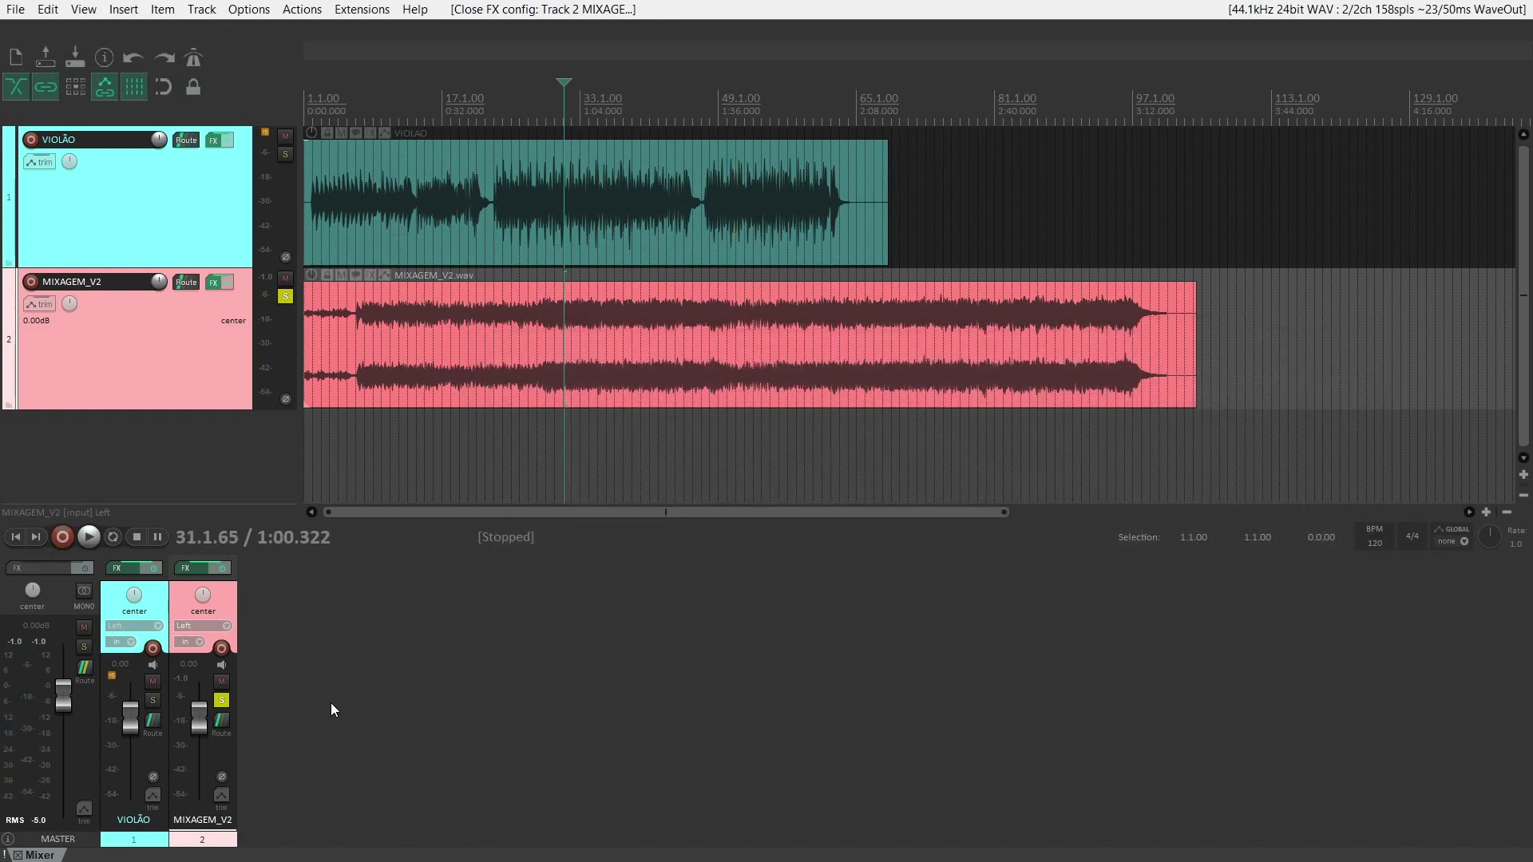